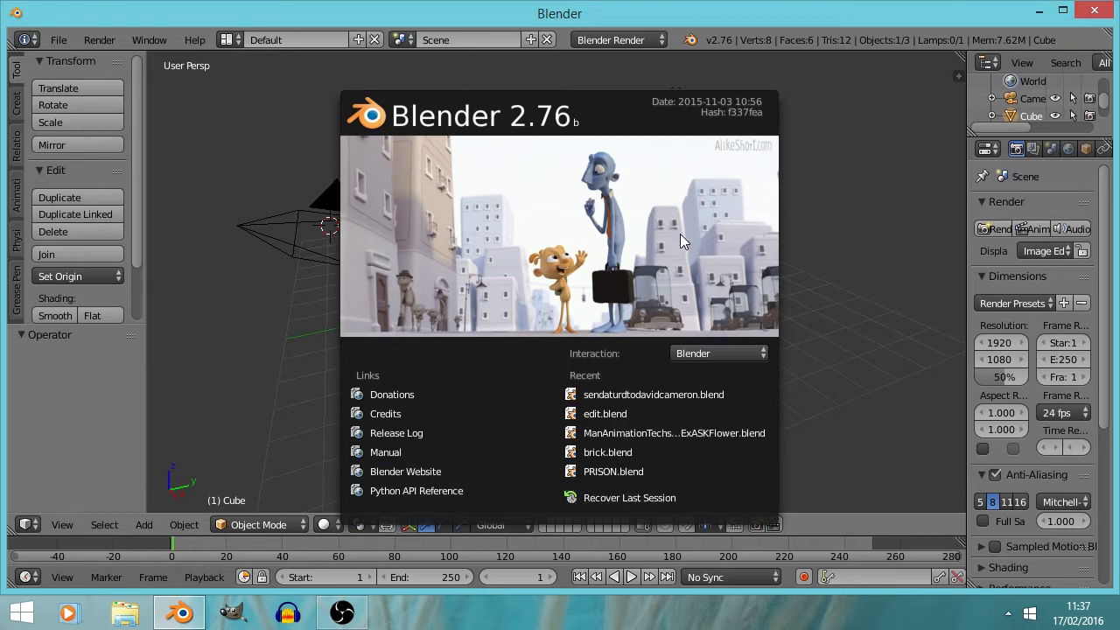
# Dismiss the splash screen and change the main 3D viewport into a Video Sequence Editor.
pyautogui.click(835, 241)
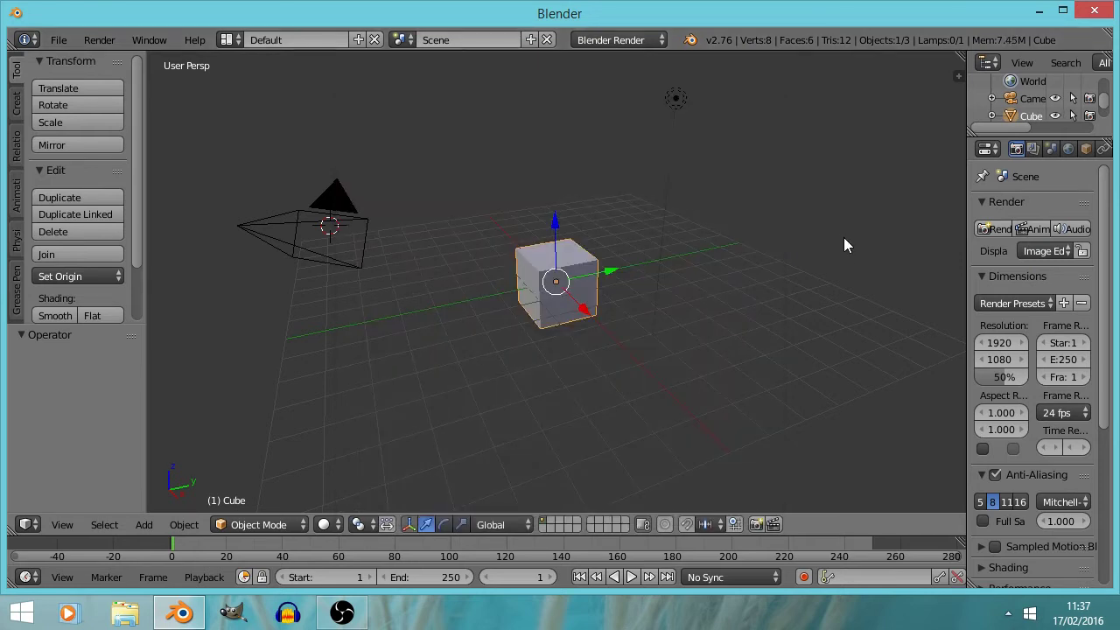
pyautogui.moveTo(513, 337); pyautogui.dragTo(544, 333, button='middle')
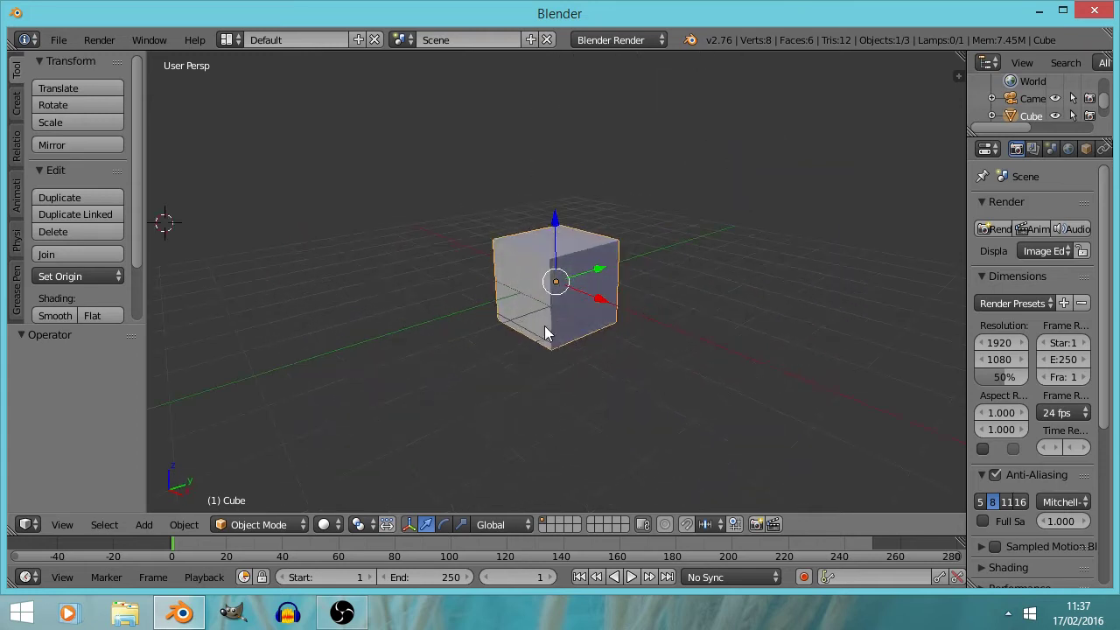
pyautogui.scroll(3, 544, 332)
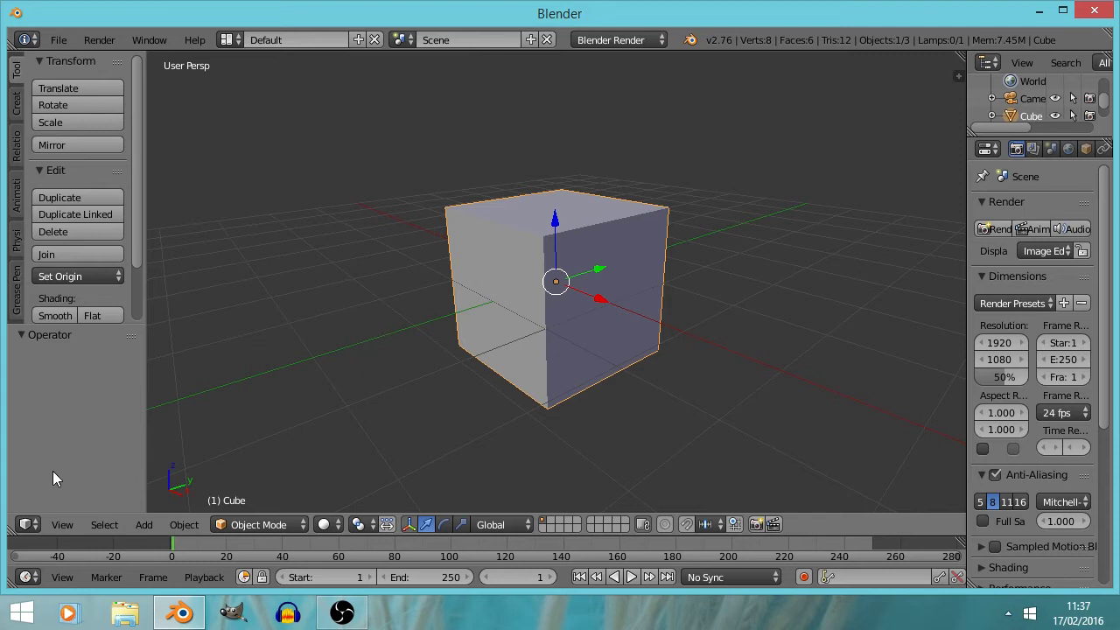
pyautogui.click(26, 525)
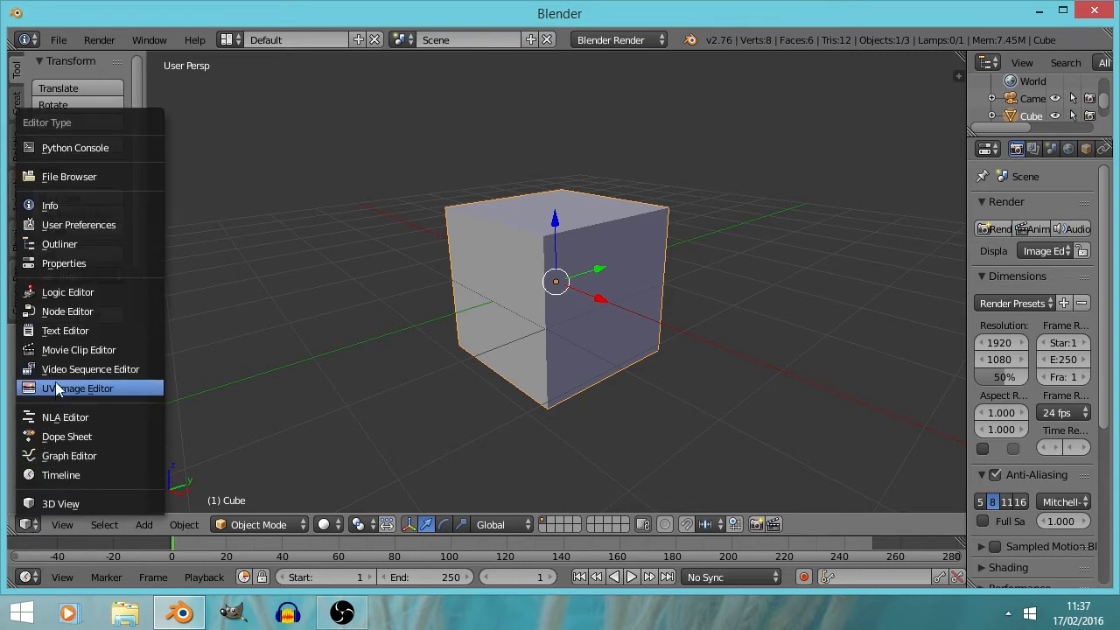
pyautogui.click(106, 372)
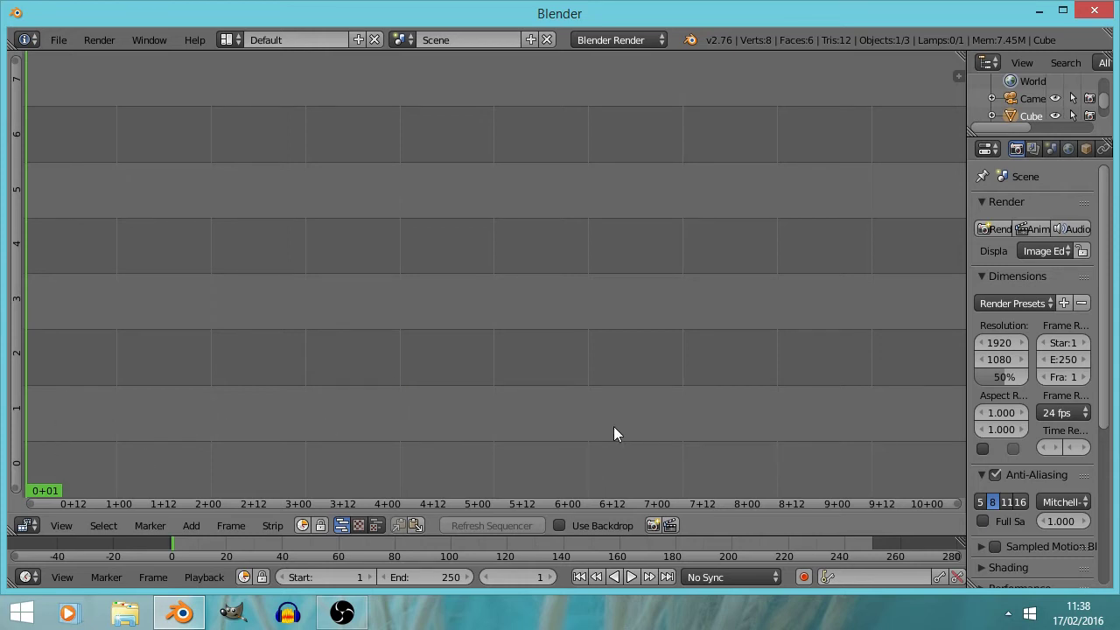
# Add the movie puppets.MOV from the Desktop folder as a strip with sound.
pyautogui.click(191, 525)
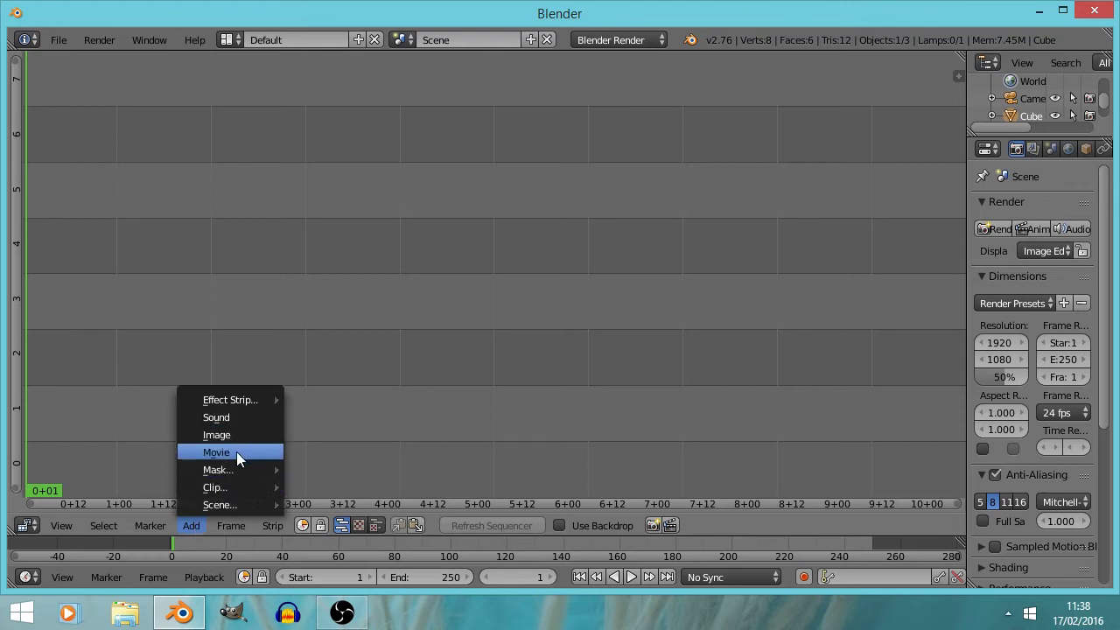
pyautogui.click(236, 452)
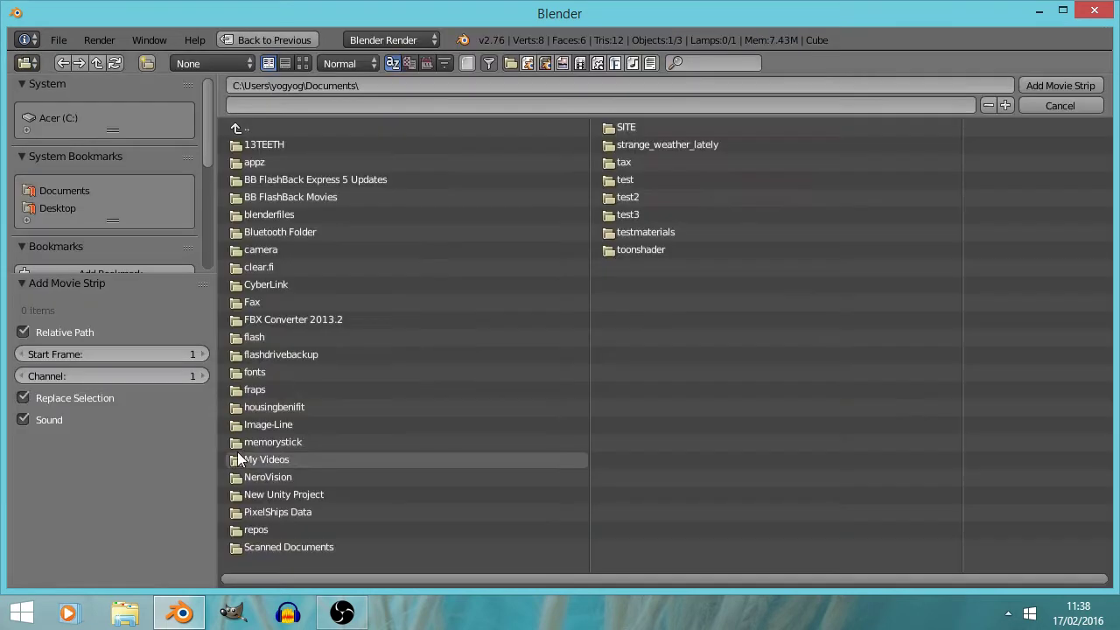
pyautogui.click(57, 208)
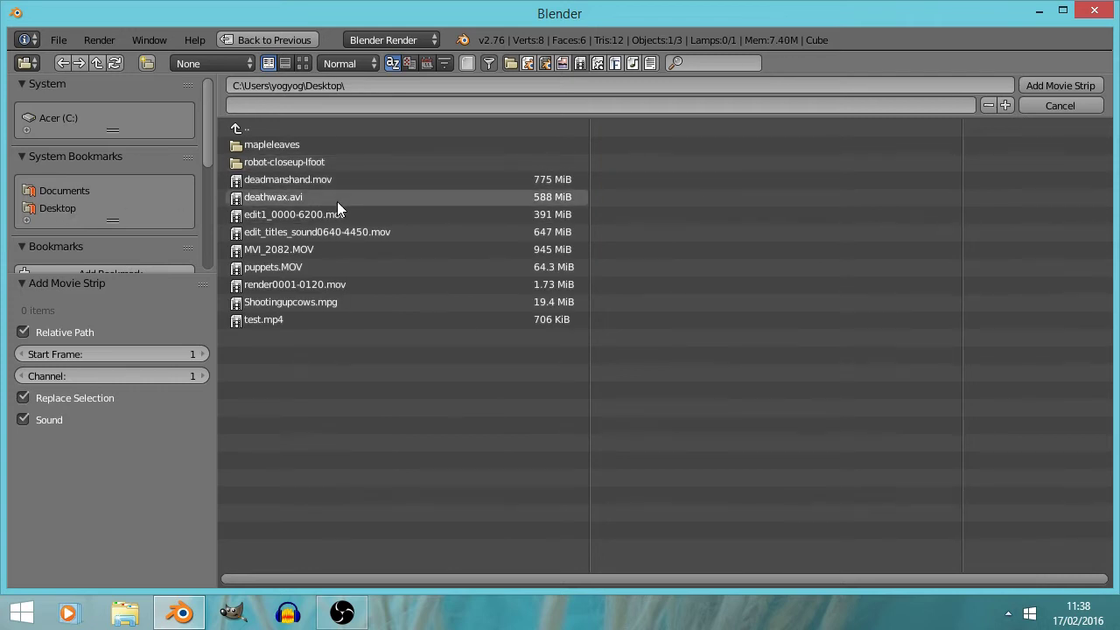
pyautogui.click(322, 268)
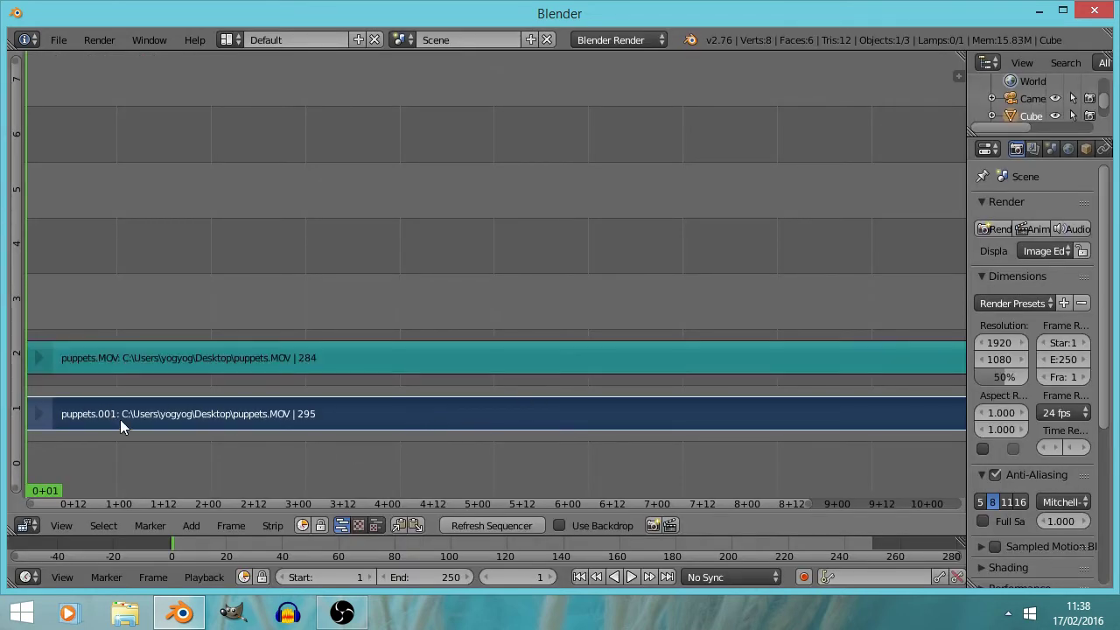
# Show the image preview together with the sequencer, and play and scrub through the puppets clip.
pyautogui.rightClick(168, 361)
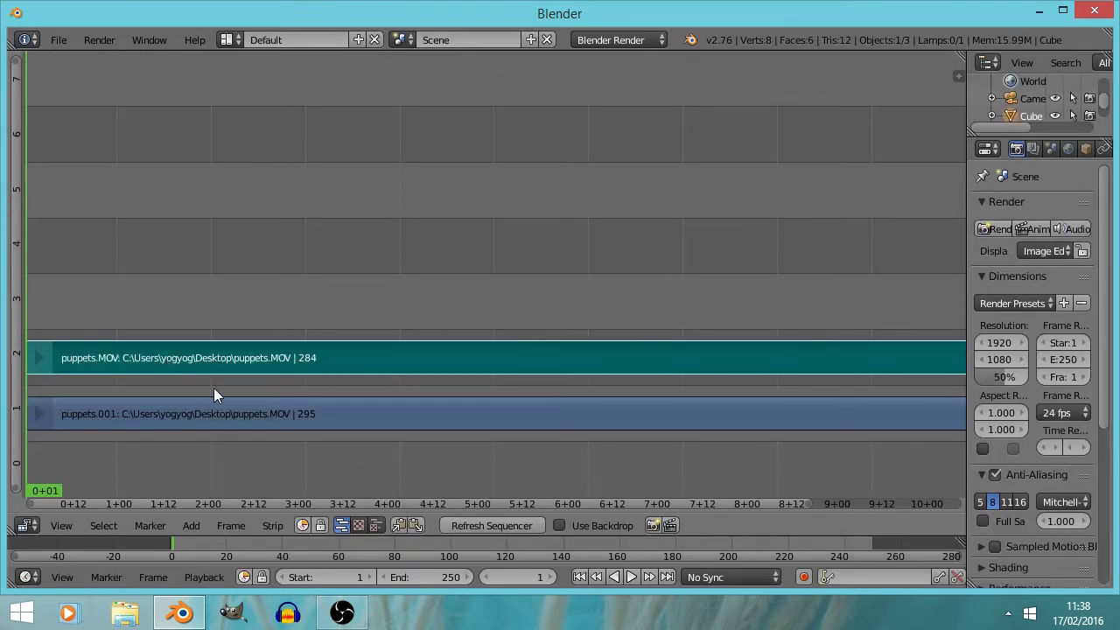
pyautogui.click(379, 524)
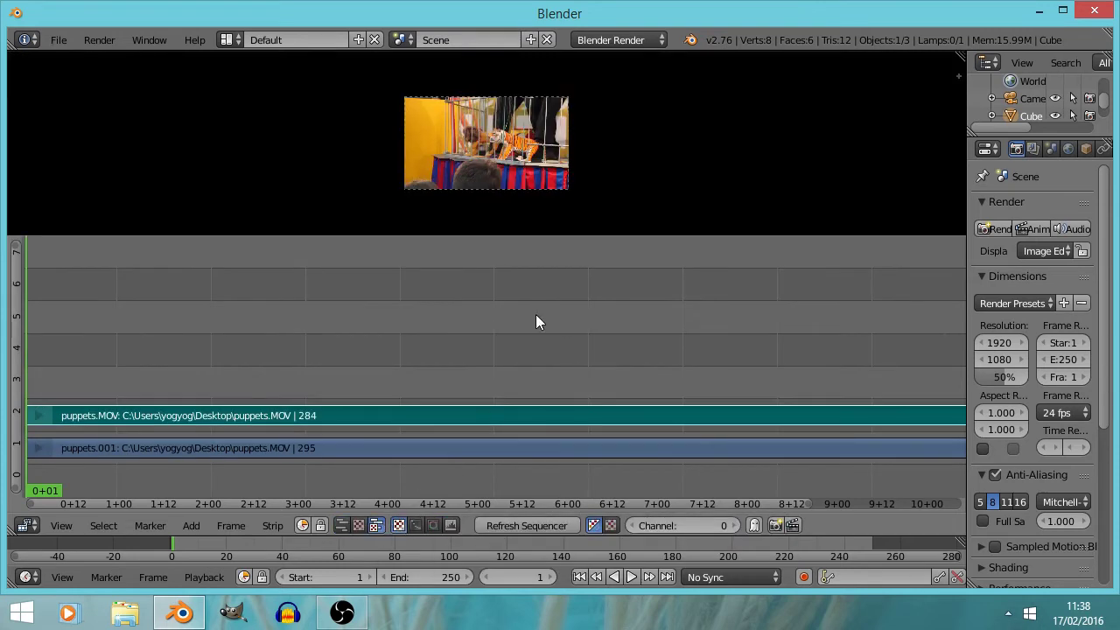
pyautogui.click(346, 372)
pyautogui.hotkey('alt', 'a')
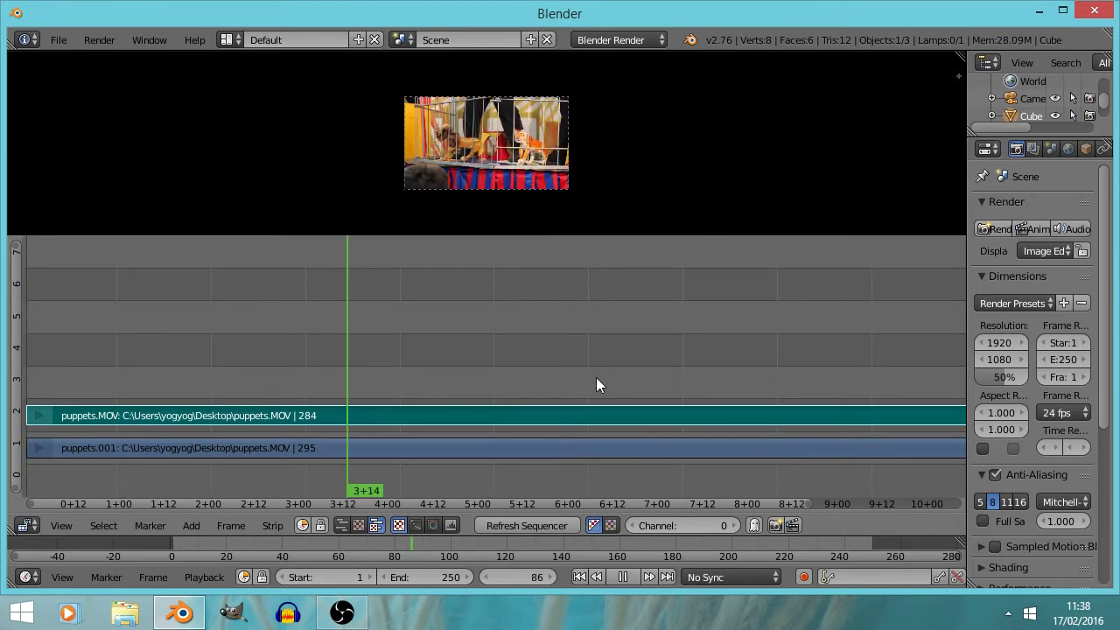
pyautogui.hotkey('alt', 'a')
pyautogui.click(211, 389)
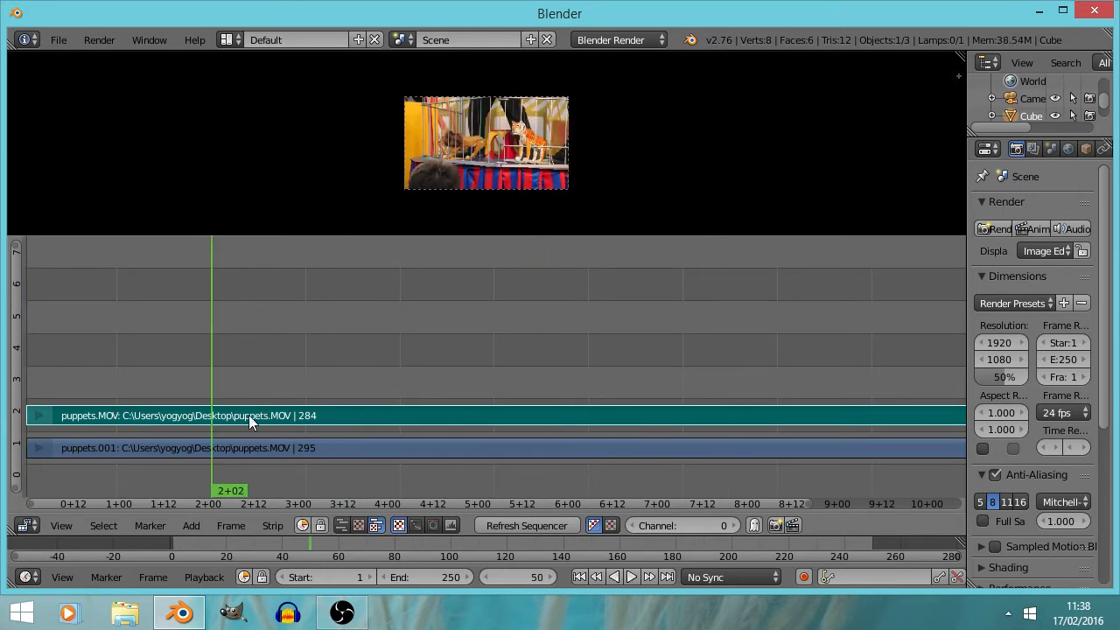
pyautogui.click(323, 378)
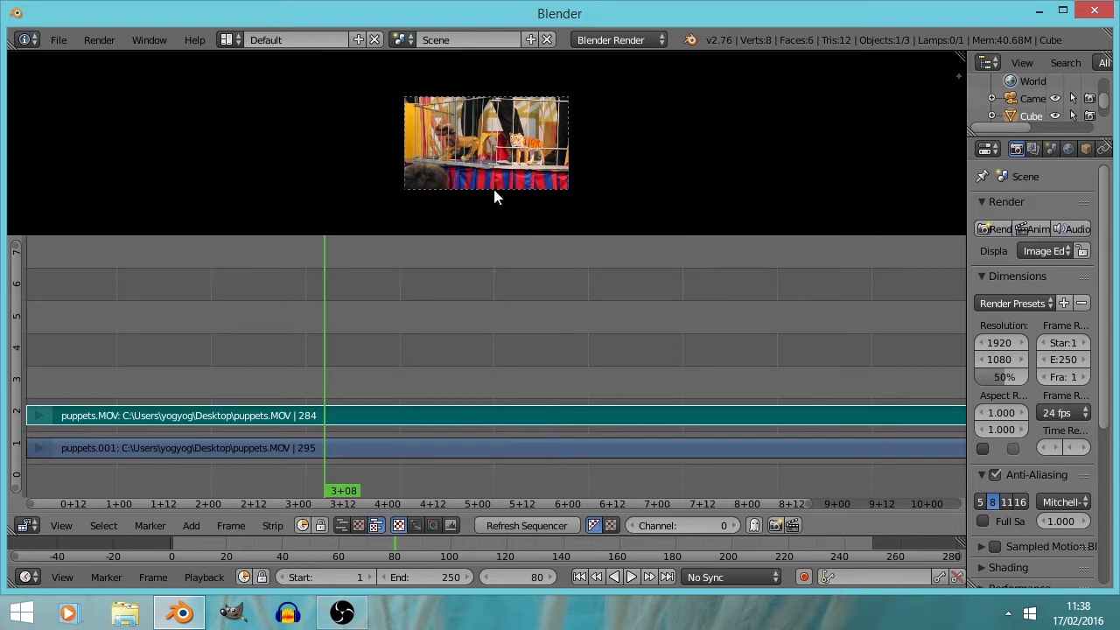
# Enlarge the preview area and adjust the timeline so both puppets strips are shown at full length.
pyautogui.moveTo(503, 235); pyautogui.dragTo(502, 423)
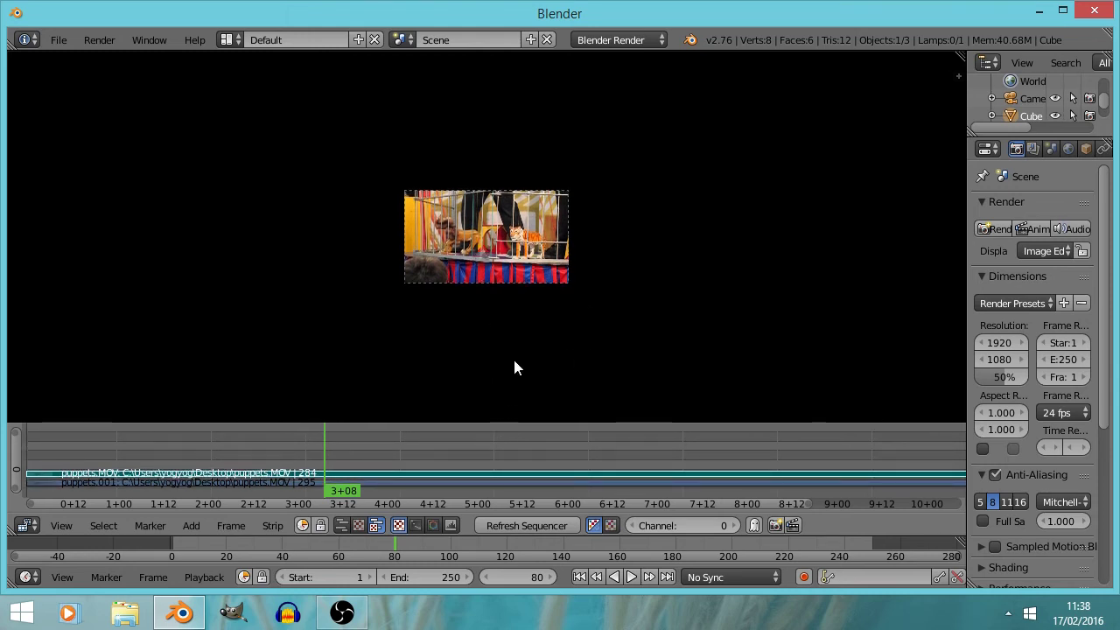
pyautogui.scroll(6, 466, 245)
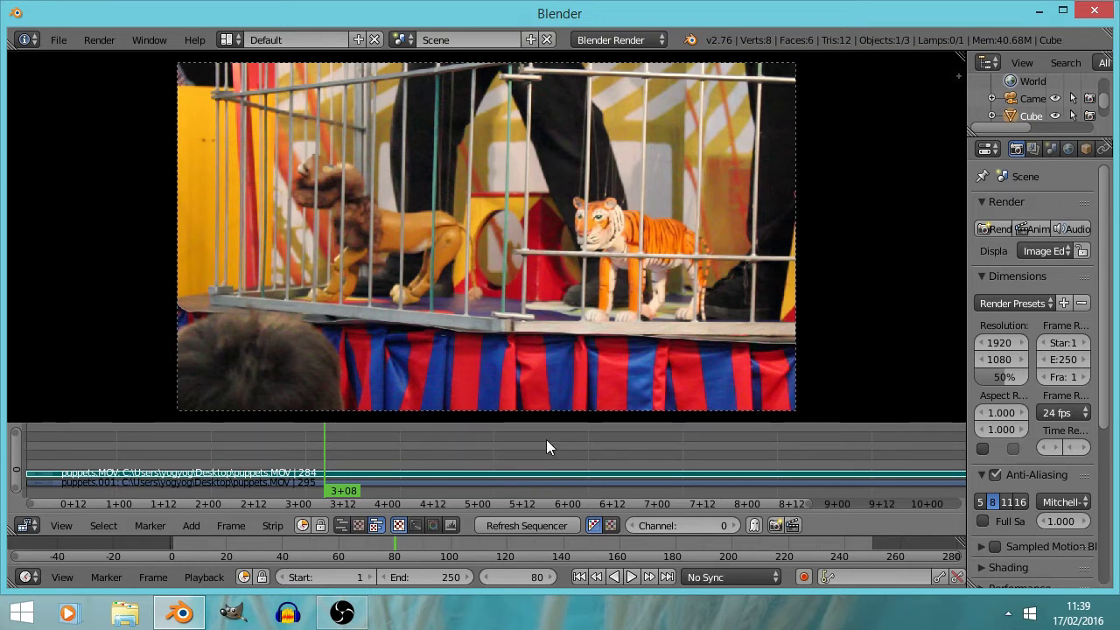
pyautogui.scroll(-5, 540, 446)
pyautogui.scroll(4, 539, 446)
pyautogui.scroll(-3, 538, 447)
pyautogui.moveTo(562, 448); pyautogui.dragTo(628, 434, button='middle')
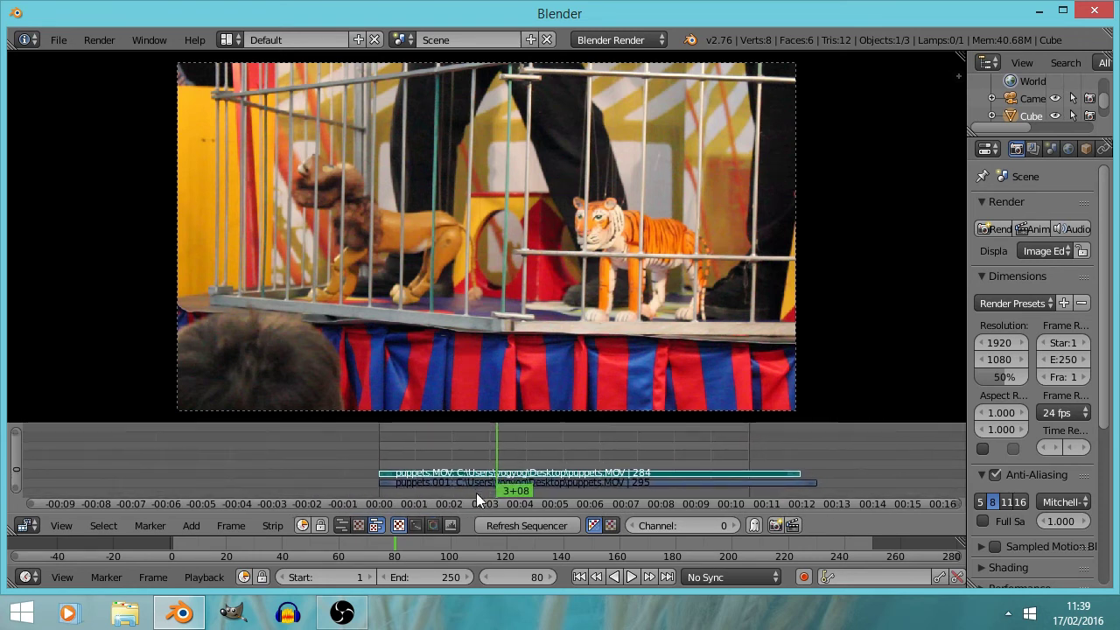
pyautogui.moveTo(39, 507); pyautogui.dragTo(328, 496)
pyautogui.moveTo(15, 438); pyautogui.dragTo(15, 475)
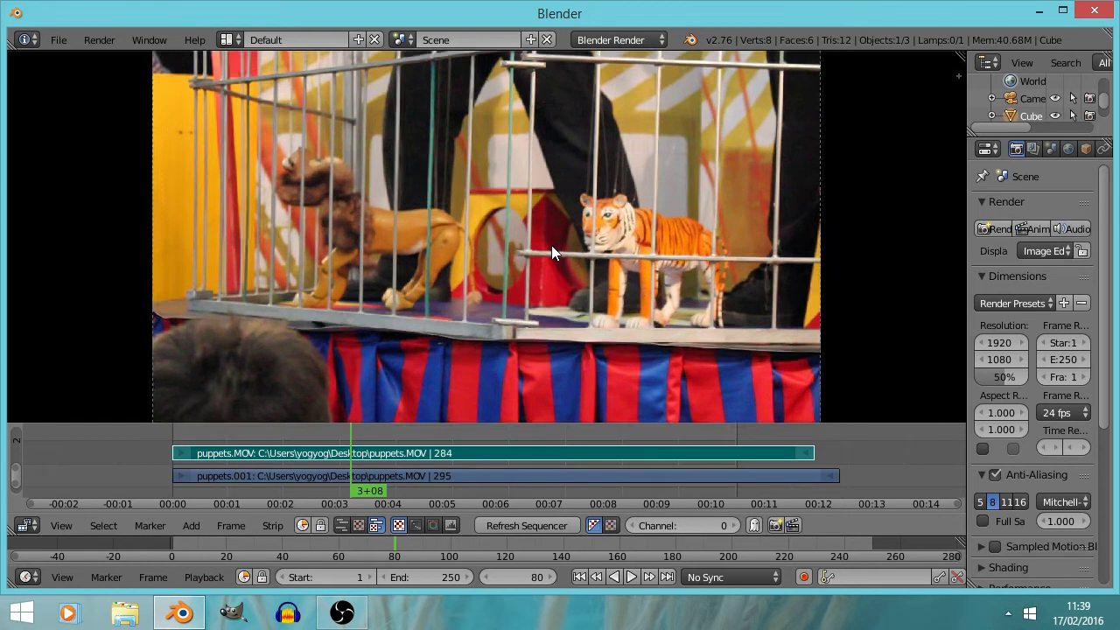
# Set the playhead to 6+08 and play the clip from there for a few seconds.
pyautogui.click(513, 441)
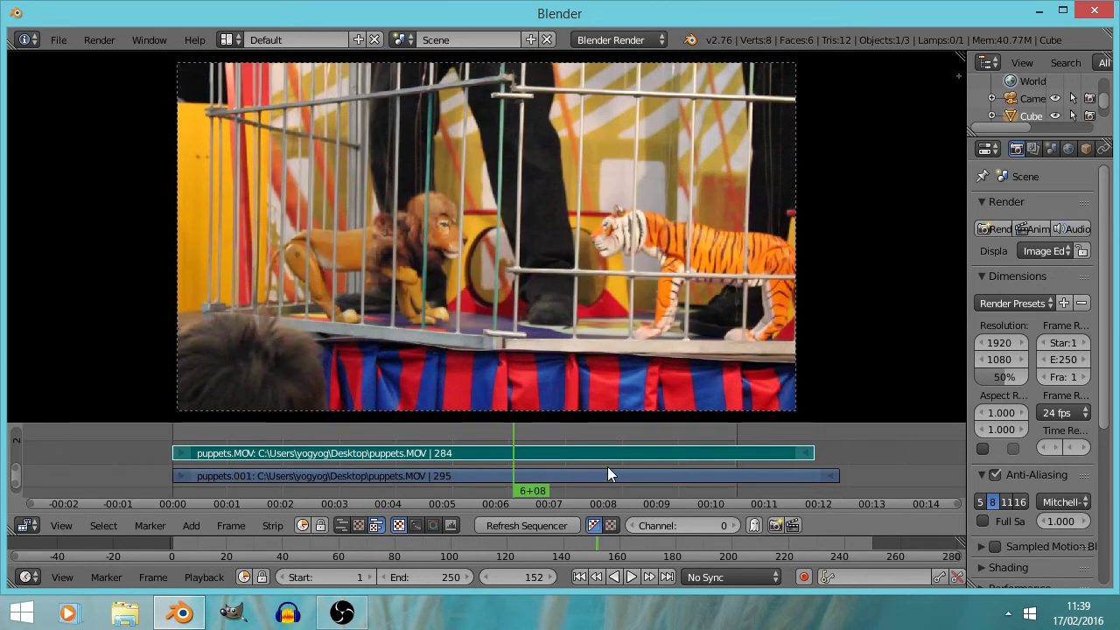
pyautogui.hotkey('alt', 'a')
pyautogui.hotkey('alt', 'a')
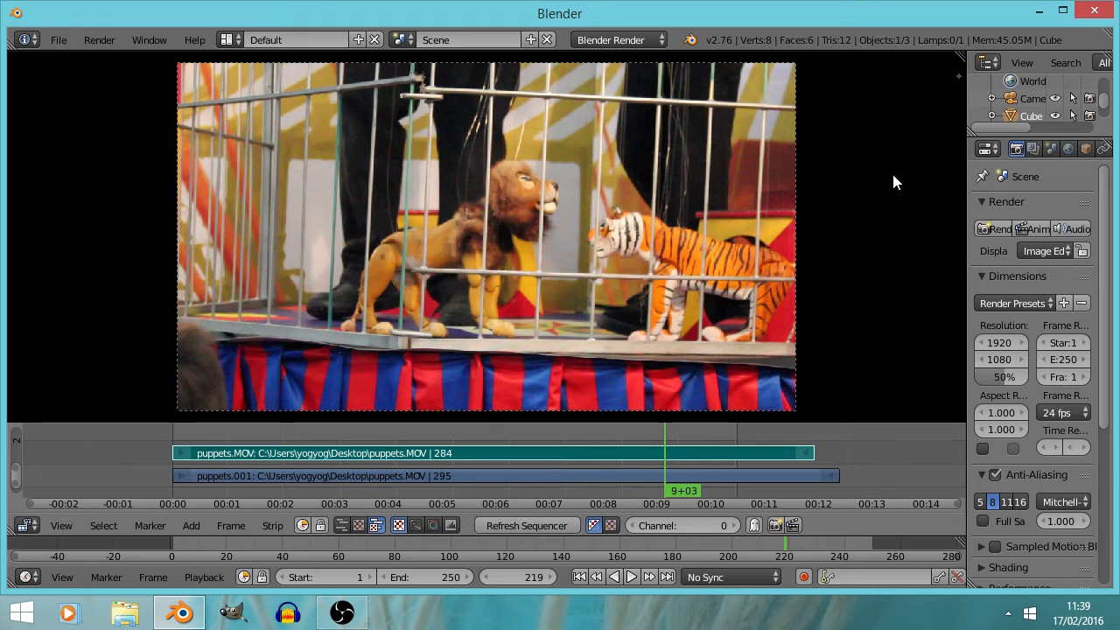
# Show the strip properties sidebar and examine the settings of the sound strip and the movie strip in turn.
pyautogui.click(960, 77)
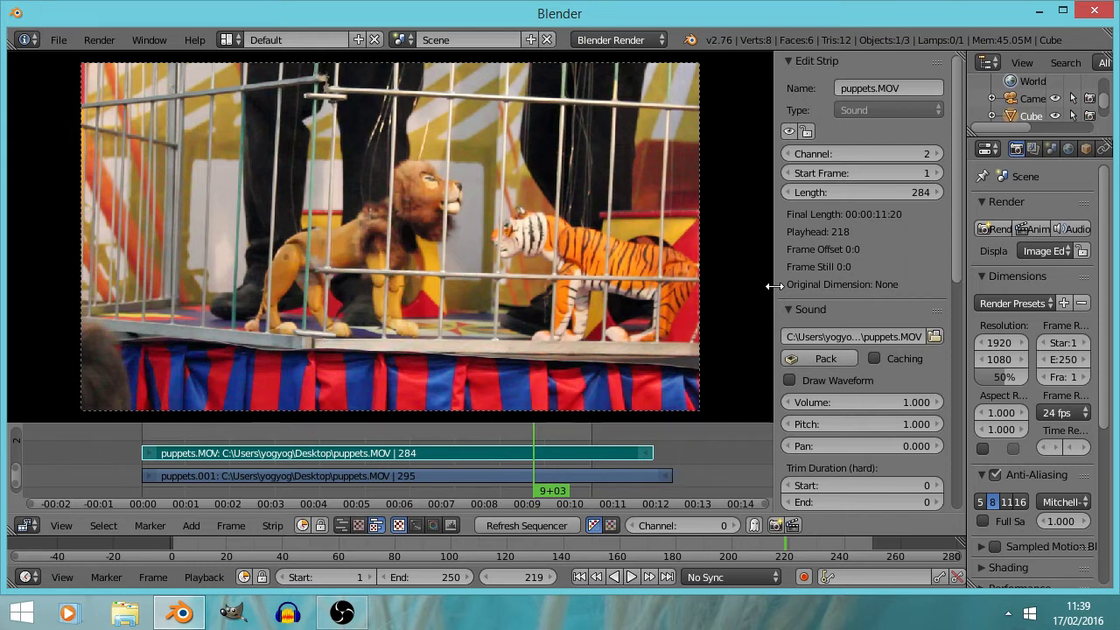
pyautogui.rightClick(596, 476)
pyautogui.rightClick(570, 455)
pyautogui.rightClick(576, 470)
pyautogui.rightClick(573, 455)
pyautogui.rightClick(580, 474)
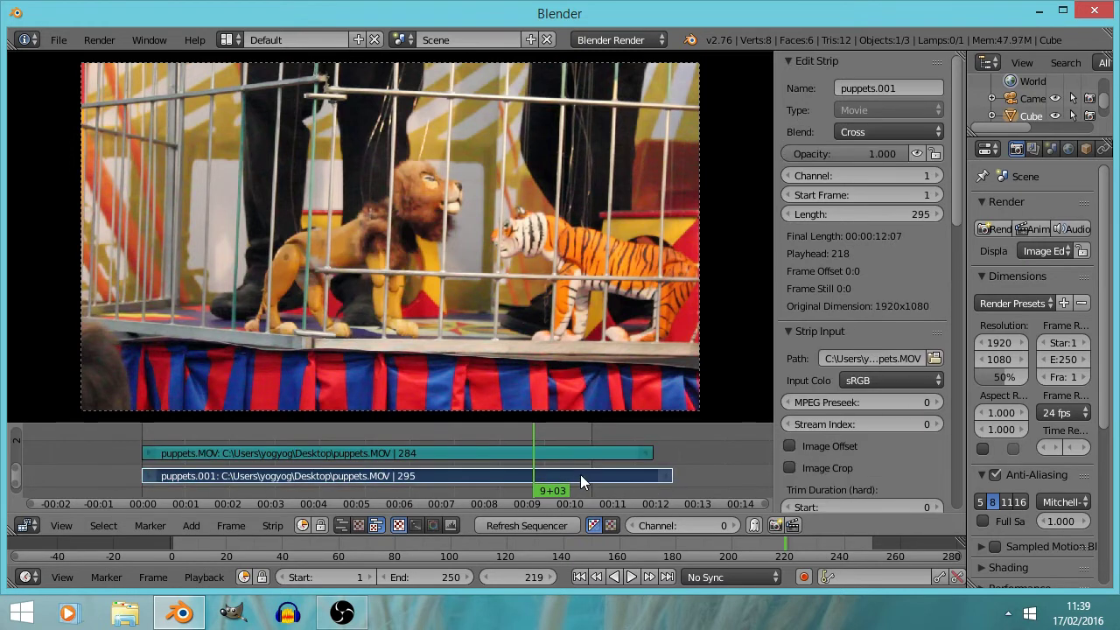
pyautogui.rightClick(598, 455)
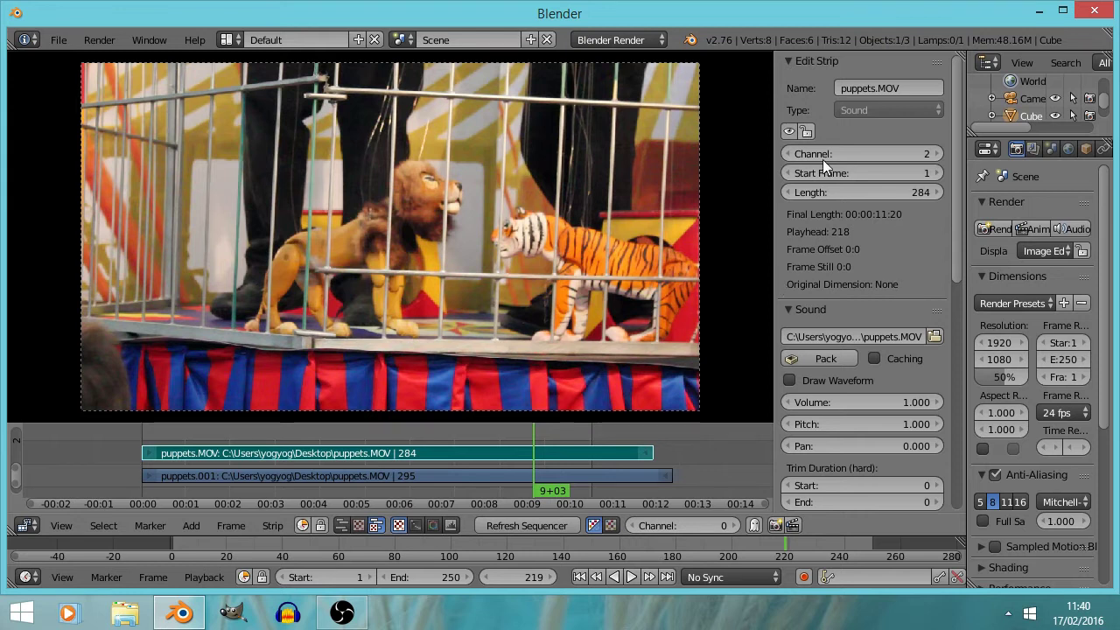
# Narrow the strip properties sidebar, and widen the Properties editor and expand it over the Outliner area.
pyautogui.moveTo(775, 303); pyautogui.dragTo(815, 303)
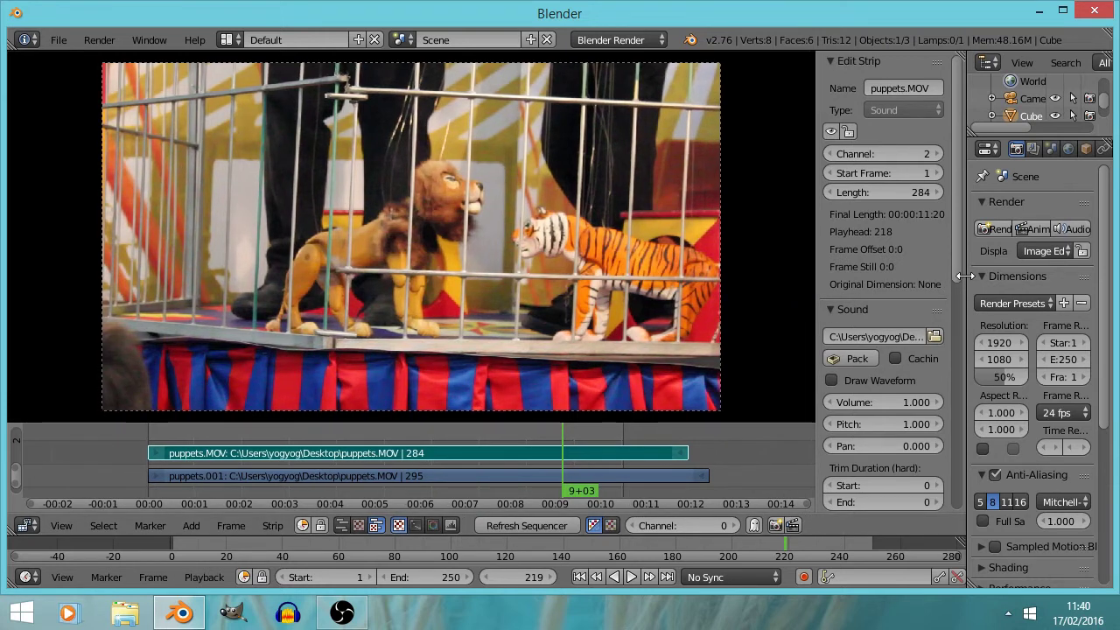
pyautogui.moveTo(964, 278); pyautogui.dragTo(849, 294)
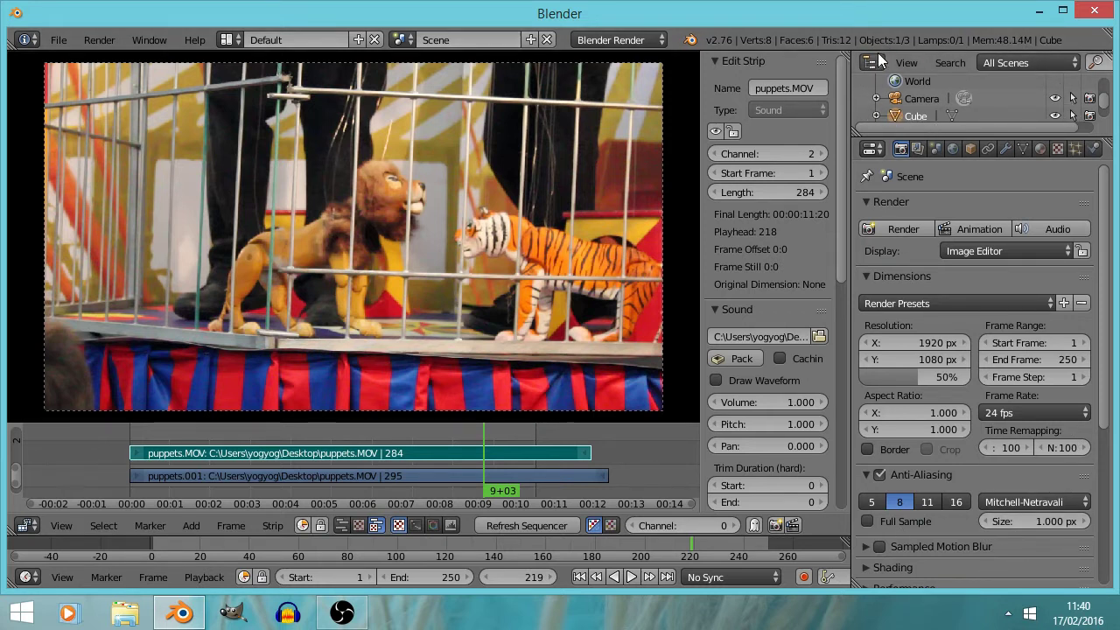
pyautogui.moveTo(1003, 140); pyautogui.dragTo(967, 215)
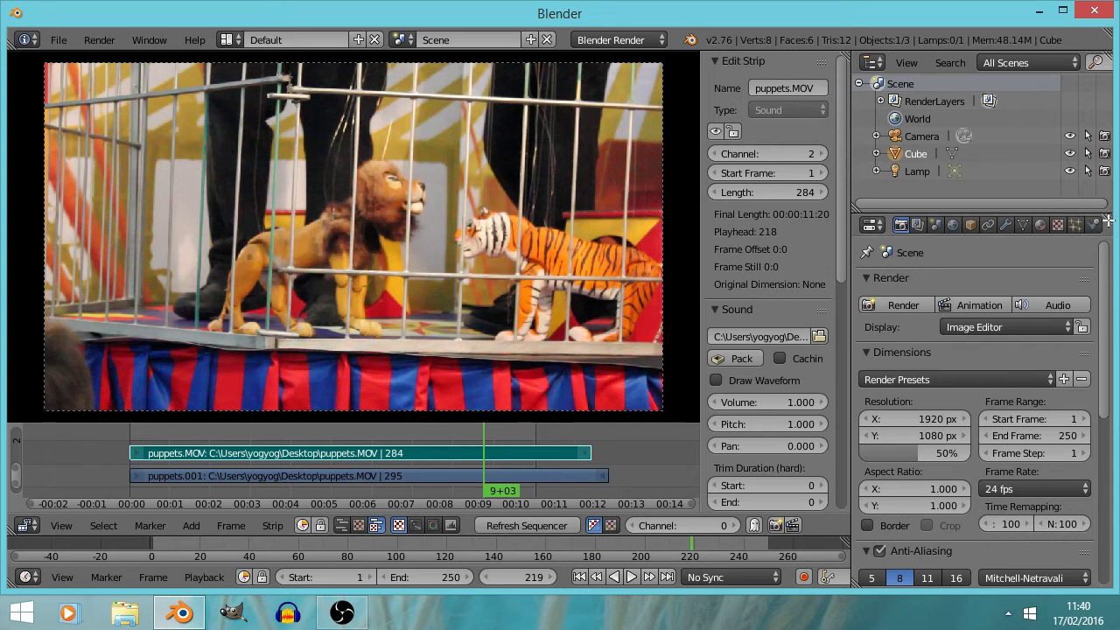
pyautogui.moveTo(1106, 220); pyautogui.dragTo(1014, 151)
pyautogui.moveTo(1012, 148); pyautogui.dragTo(1013, 148)
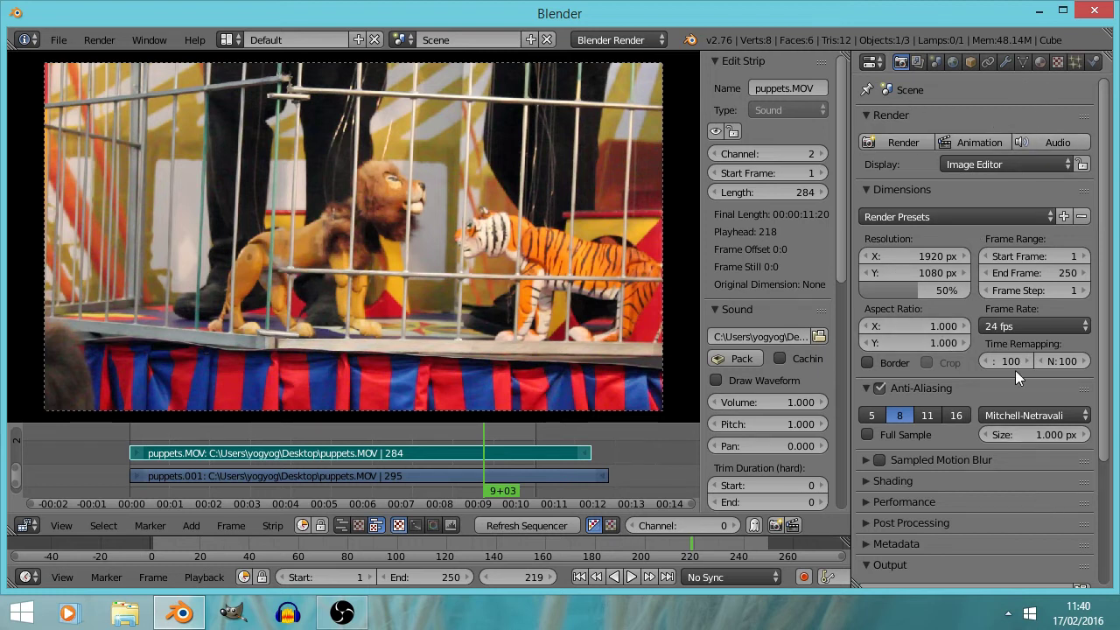
# Split the Properties area horizontally in two and turn the upper part into an Outliner.
pyautogui.moveTo(1104, 56); pyautogui.dragTo(1084, 203)
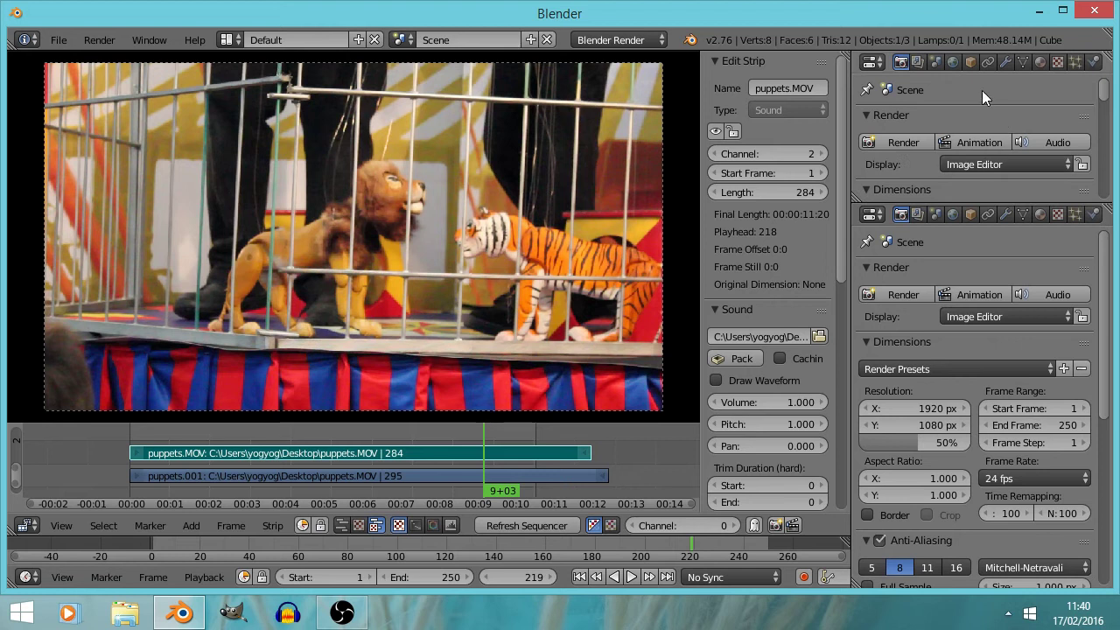
pyautogui.click(872, 62)
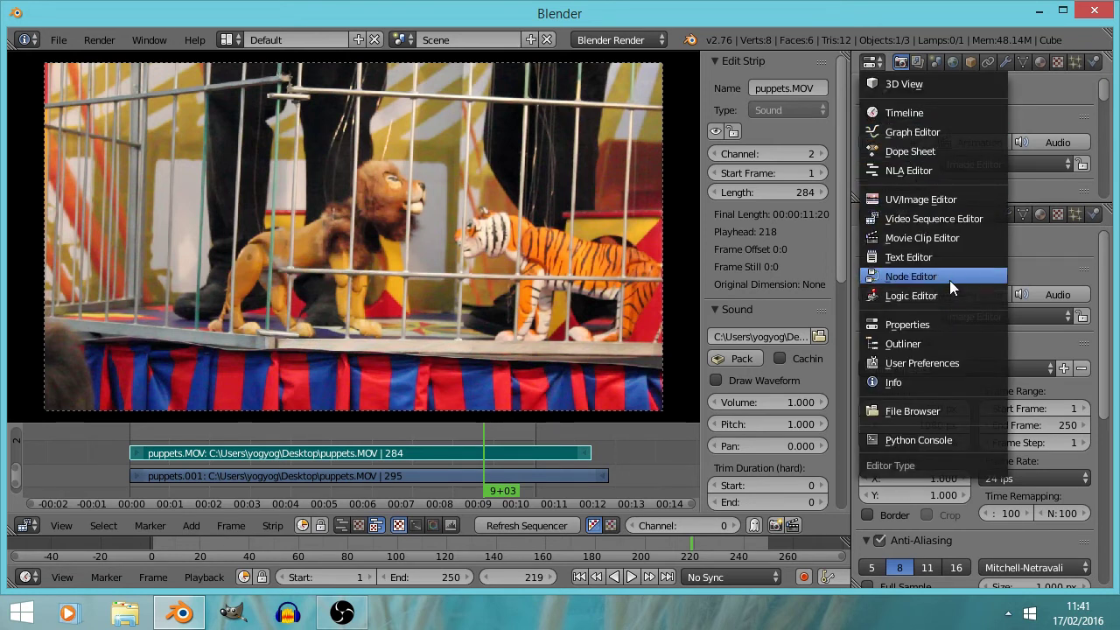
pyautogui.click(900, 343)
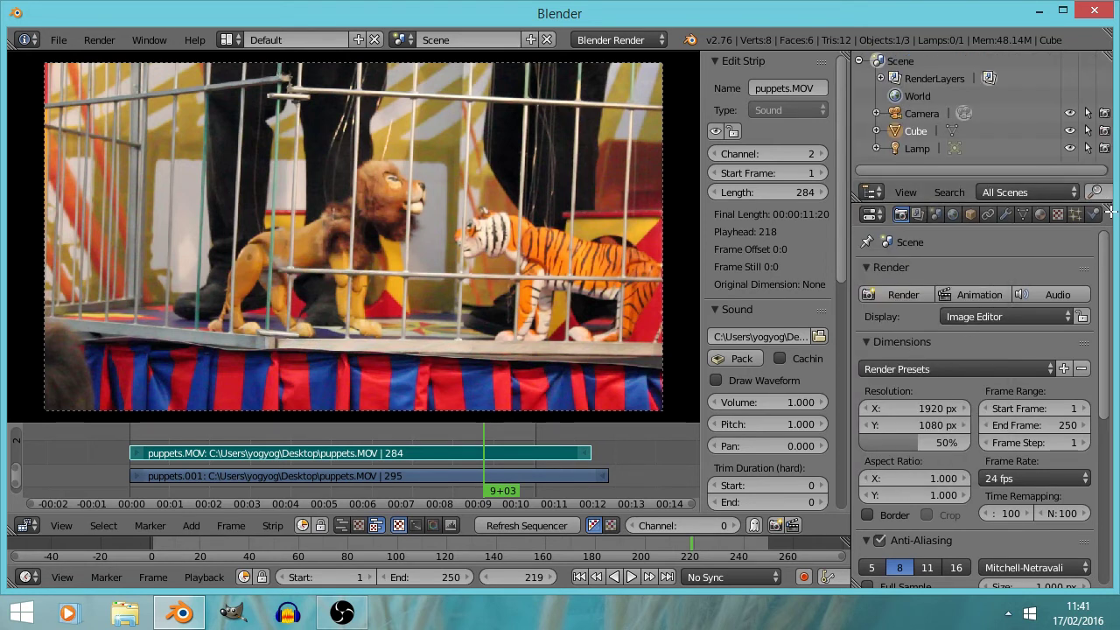
# Merge the Outliner over the Properties area below it and change the merged area back to Properties.
pyautogui.moveTo(1108, 185); pyautogui.dragTo(1108, 315)
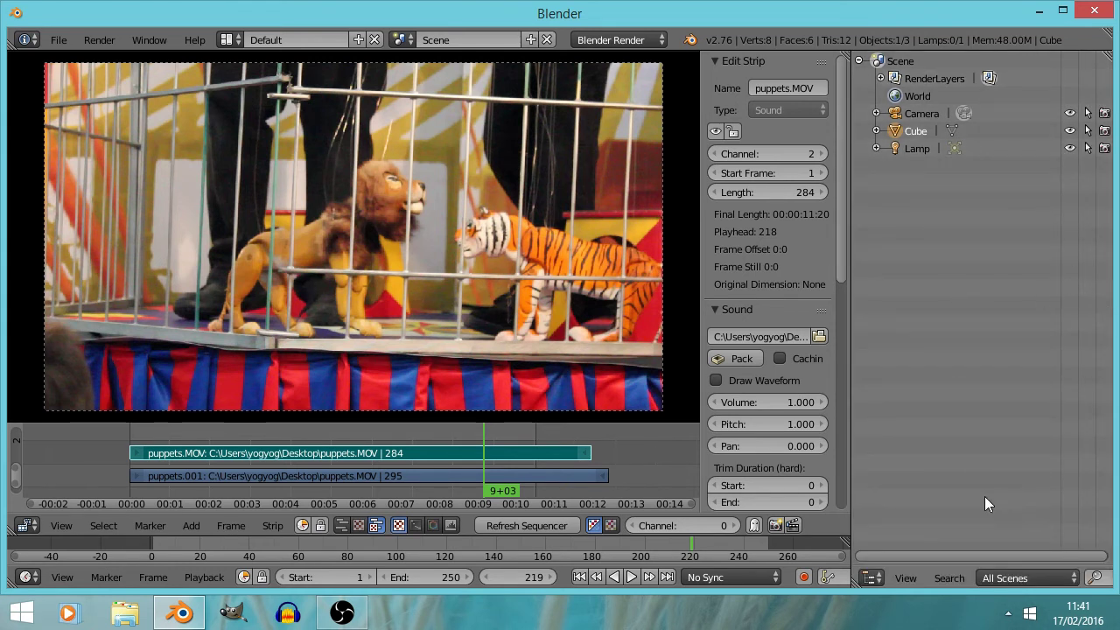
pyautogui.click(874, 576)
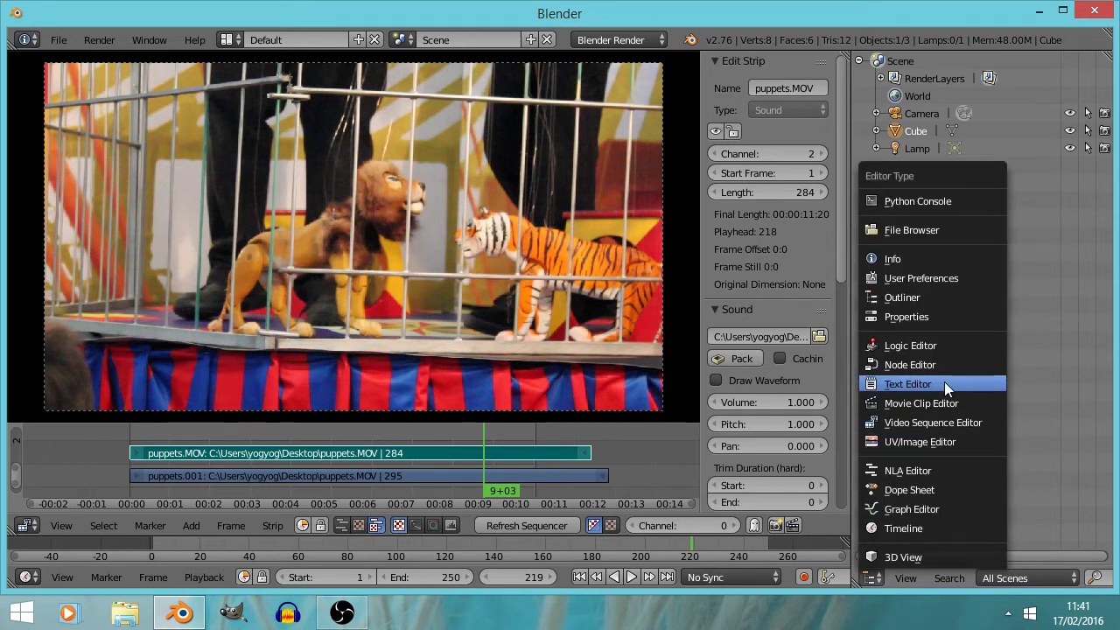
pyautogui.click(914, 314)
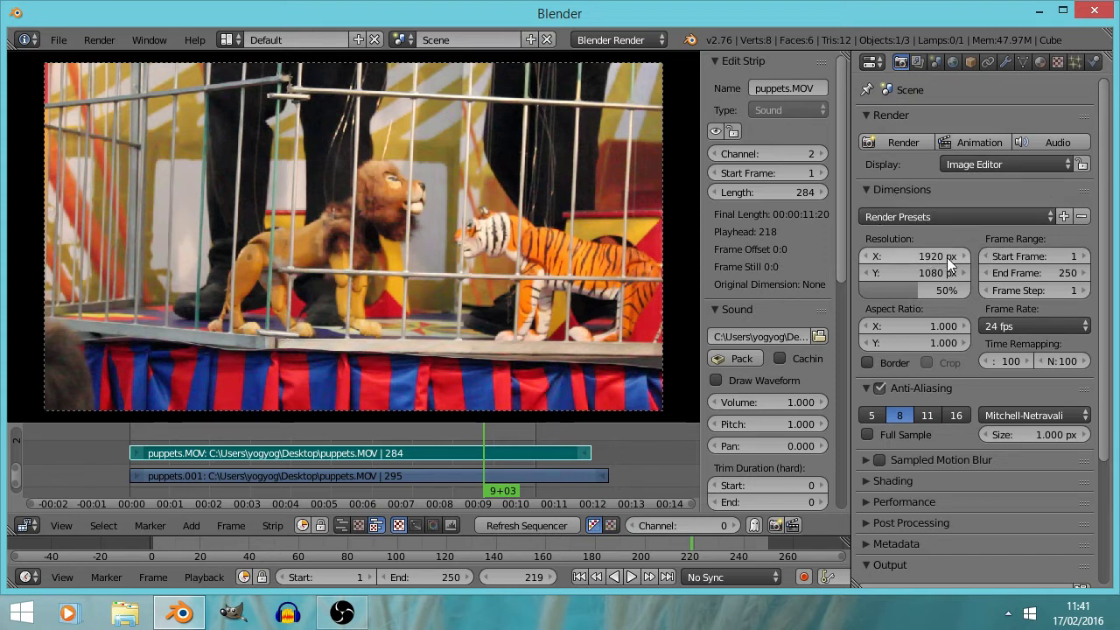
# Try a render resolution percentage of 100% and then 200% to see how the preview changes.
pyautogui.click(931, 220)
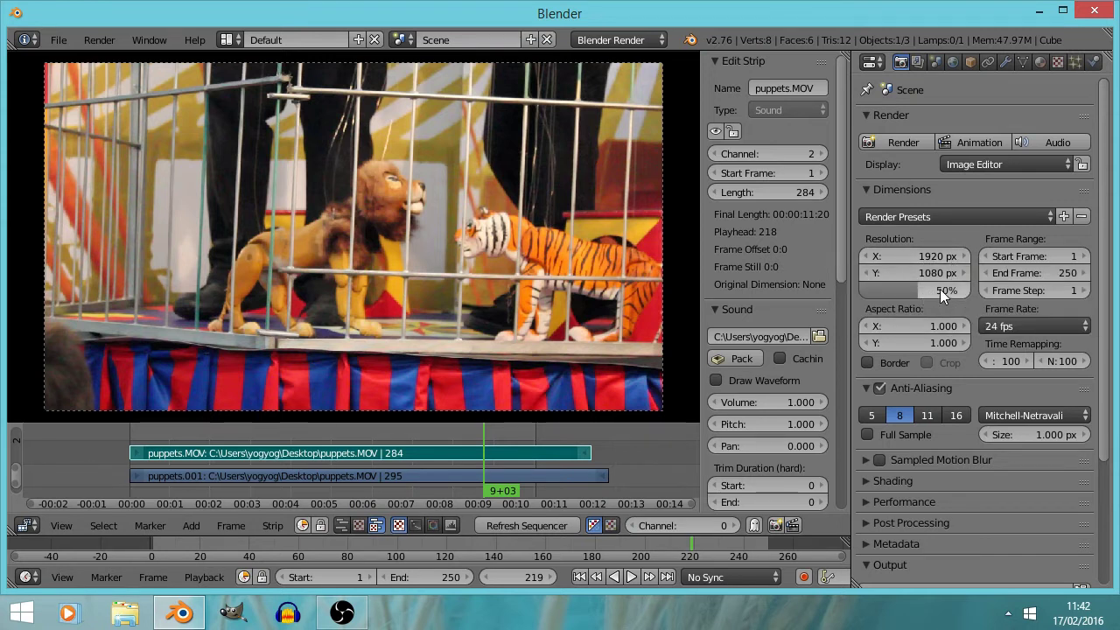
pyautogui.moveTo(937, 295)
pyautogui.mouseDown()
pyautogui.moveTo(862, 295)
pyautogui.moveTo(953, 298)
pyautogui.mouseUp()
pyautogui.click(945, 291)
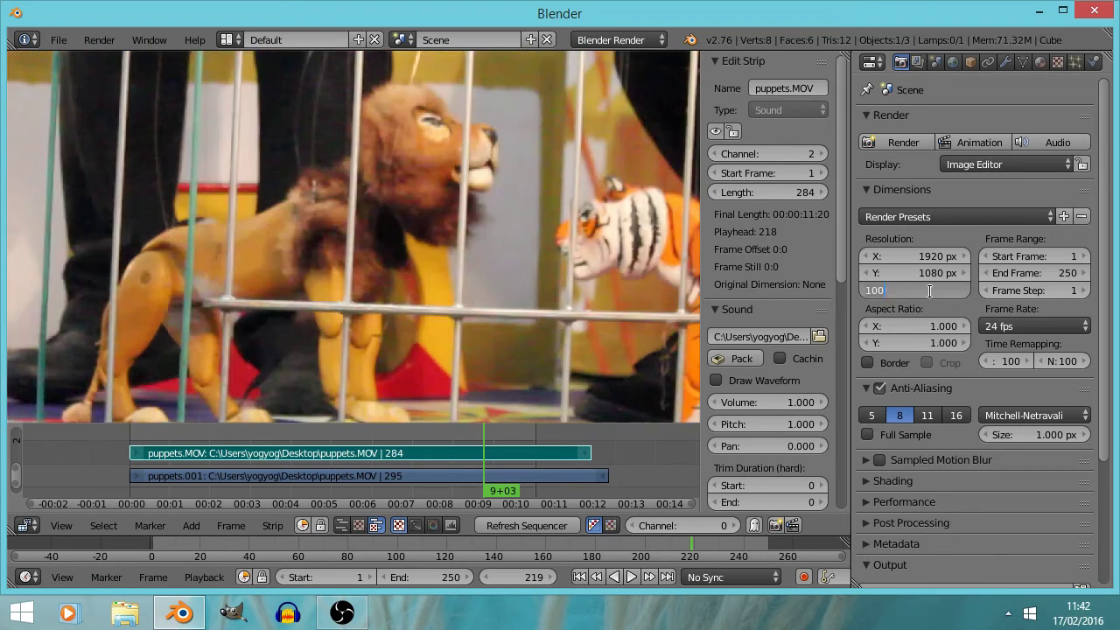
pyautogui.write('200')
pyautogui.press('Return')
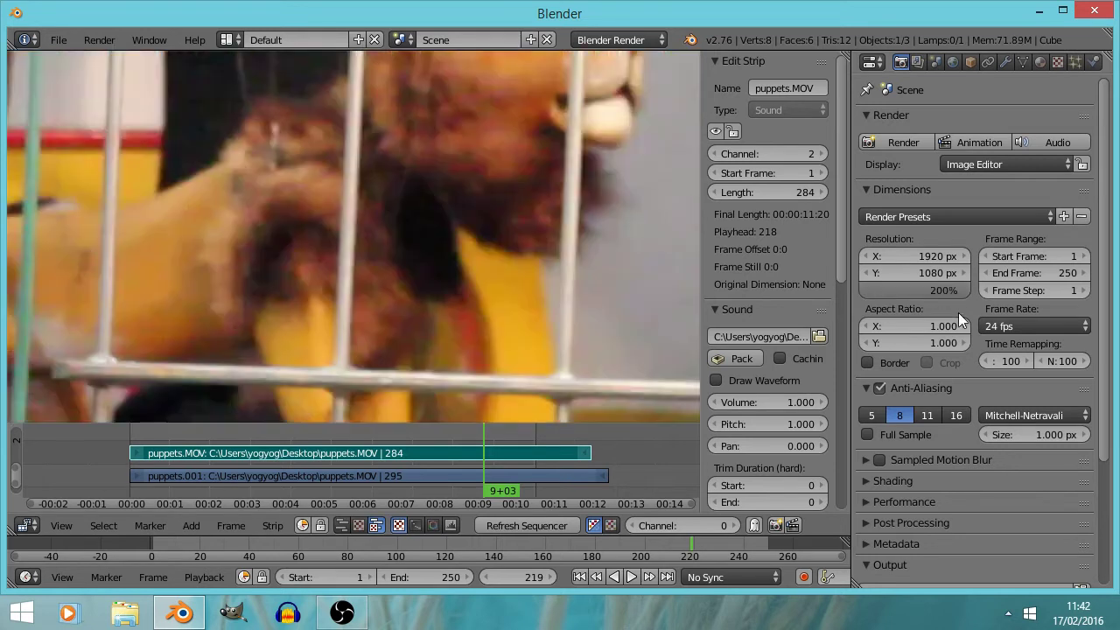
# Set the render resolution percentage to 100% and fit the whole video frame in the preview.
pyautogui.click(925, 290)
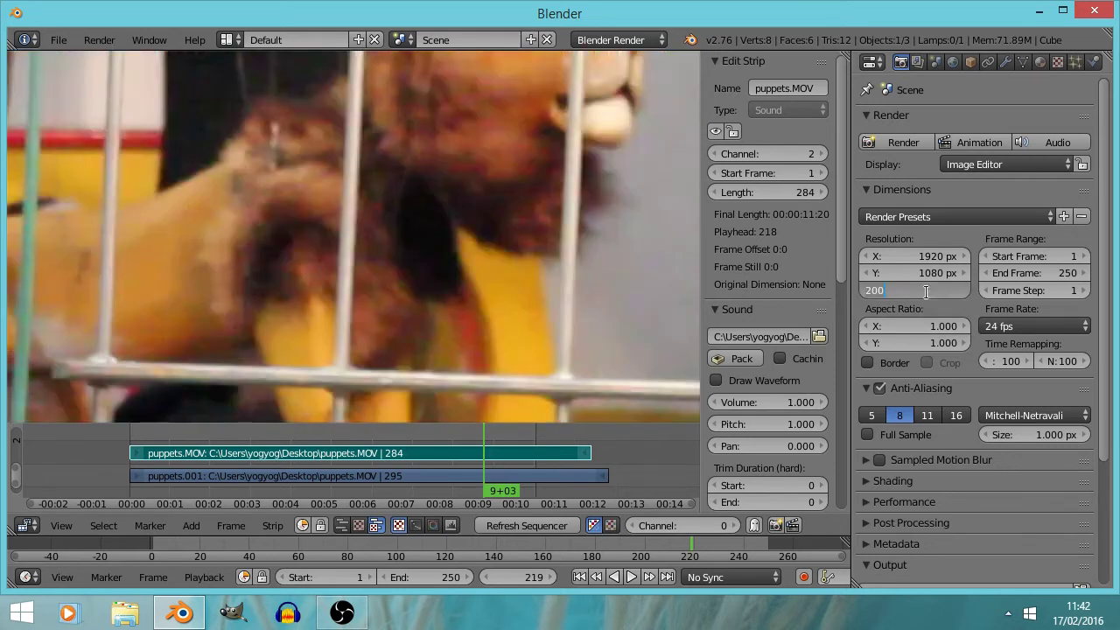
pyautogui.write('100')
pyautogui.press('Return')
pyautogui.scroll(-5, 654, 248)
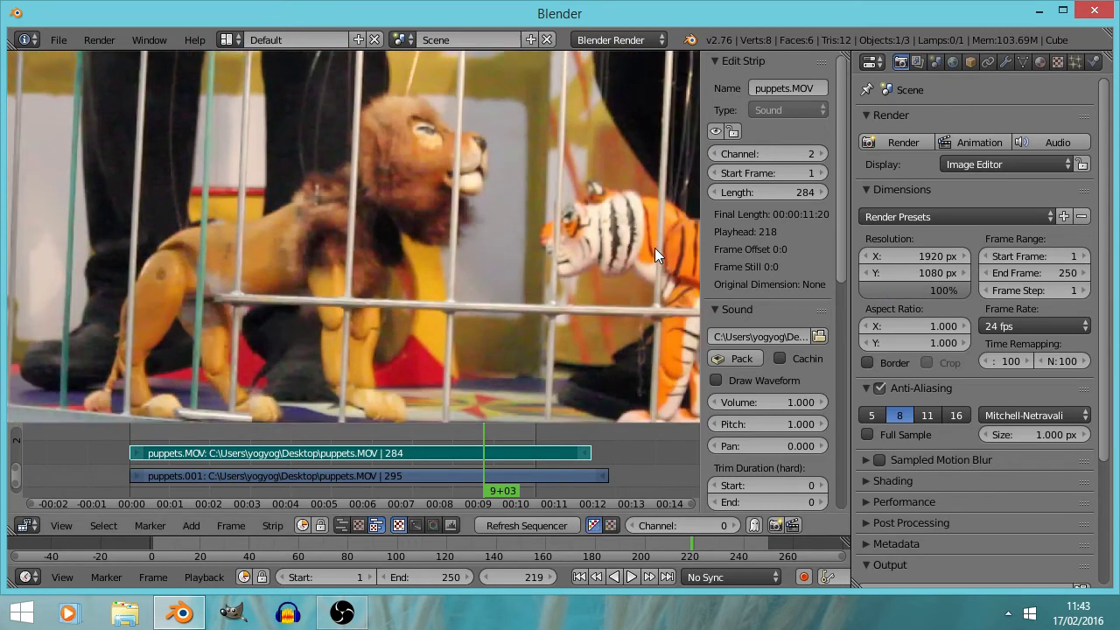
pyautogui.scroll(-2, 654, 247)
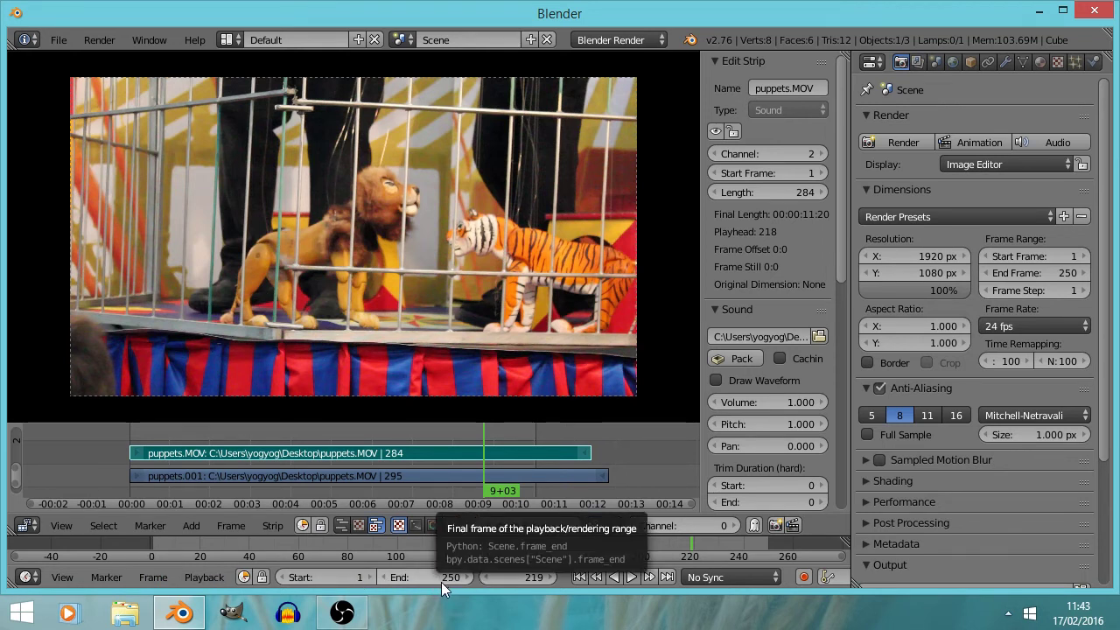
# Play the movie from its beginning and again from about frame 250 to check the playback range.
pyautogui.click(131, 433)
pyautogui.hotkey('alt', 'a')
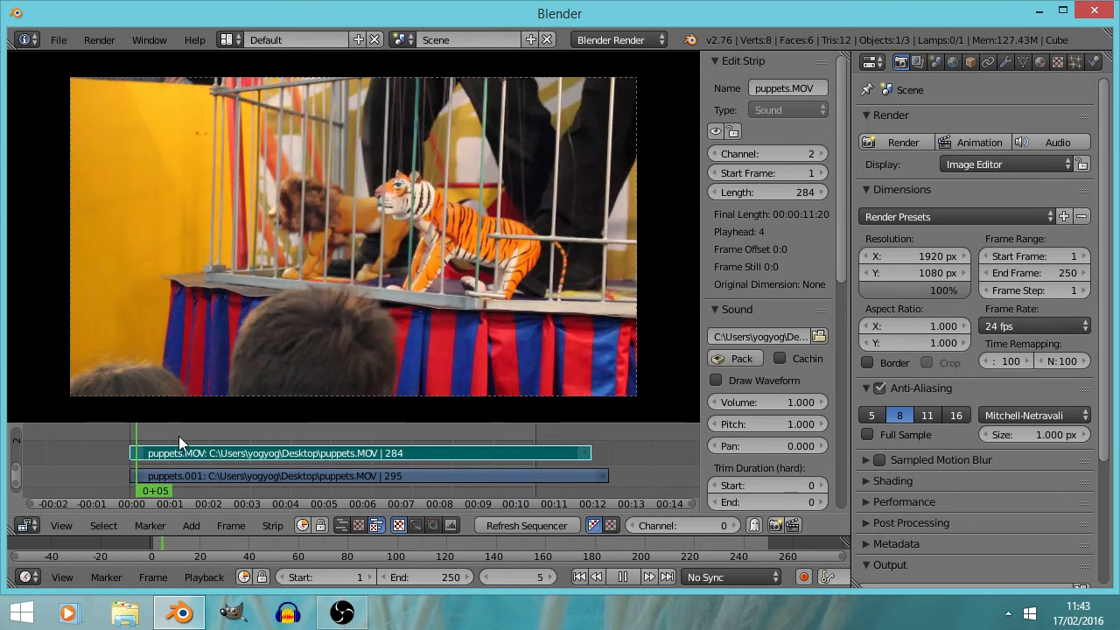
pyautogui.press('Escape')
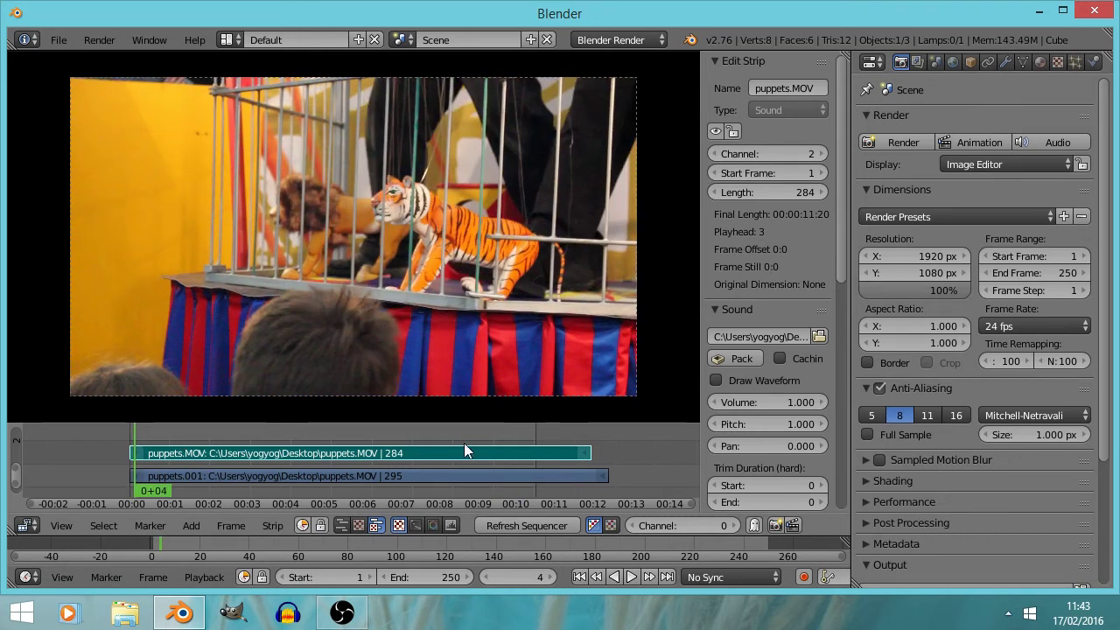
pyautogui.click(533, 490)
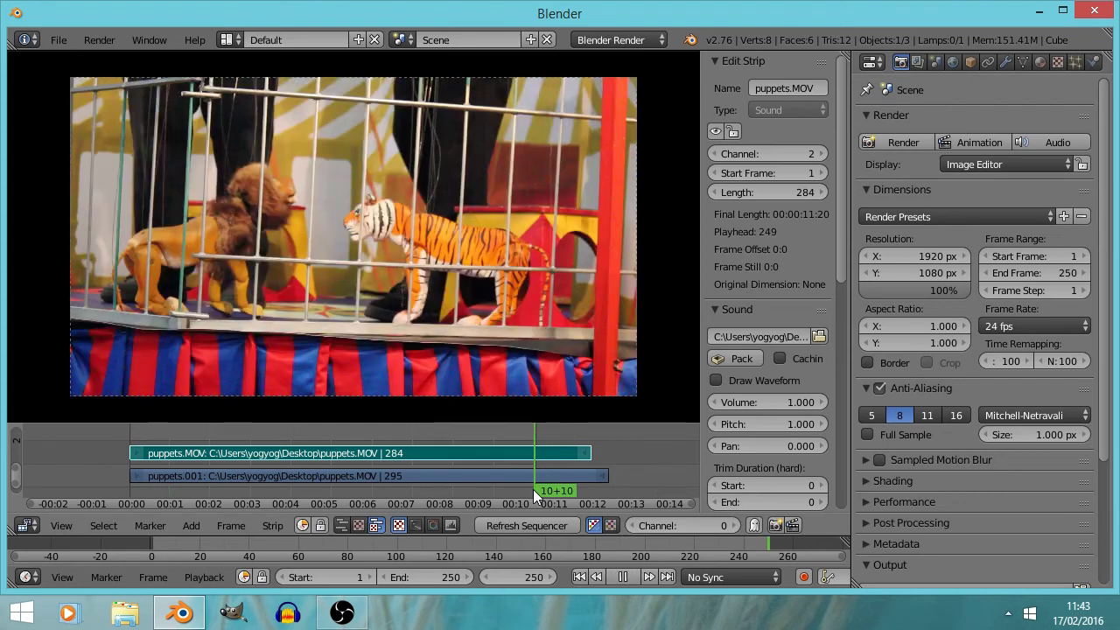
pyautogui.hotkey('alt', 'a')
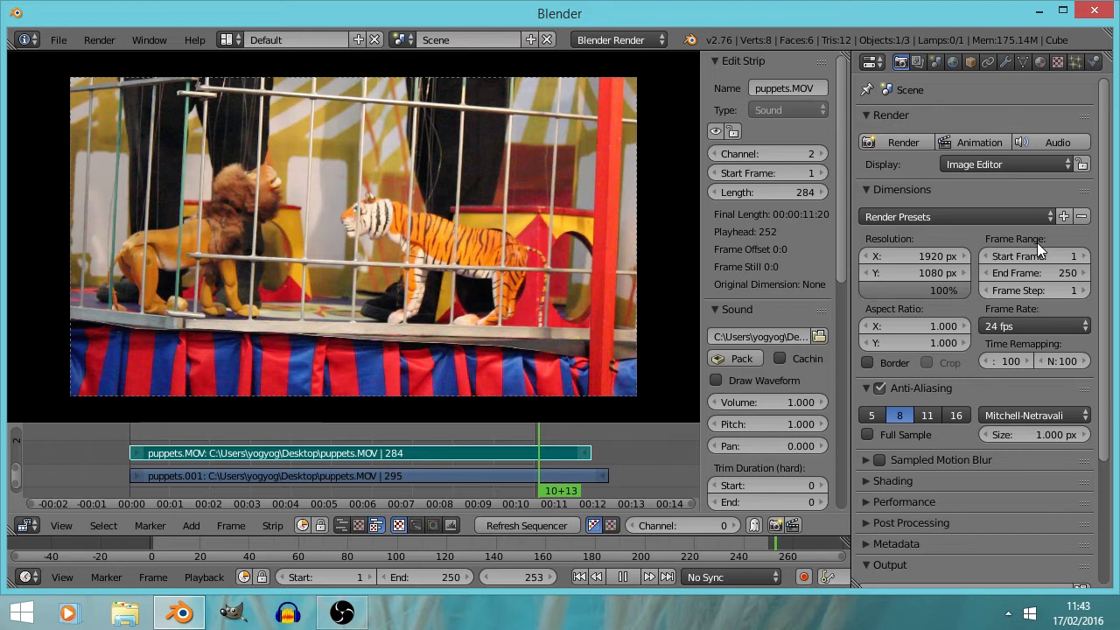
# Set the end frame of the scene's frame range to 300.
pyautogui.click(1024, 272)
pyautogui.write('300')
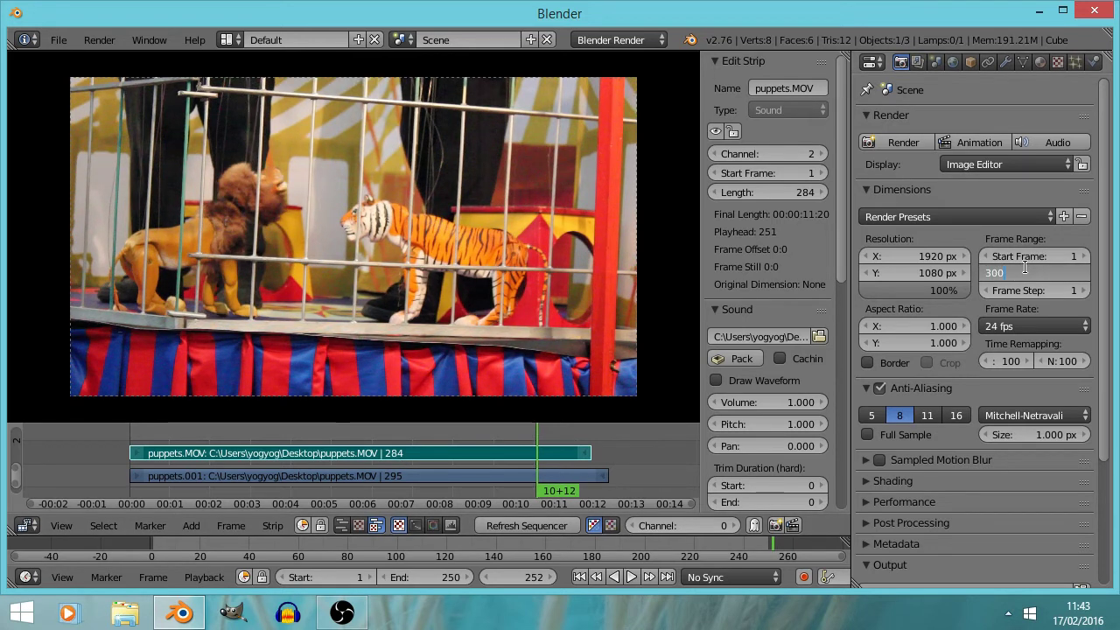
pyautogui.press('Return')
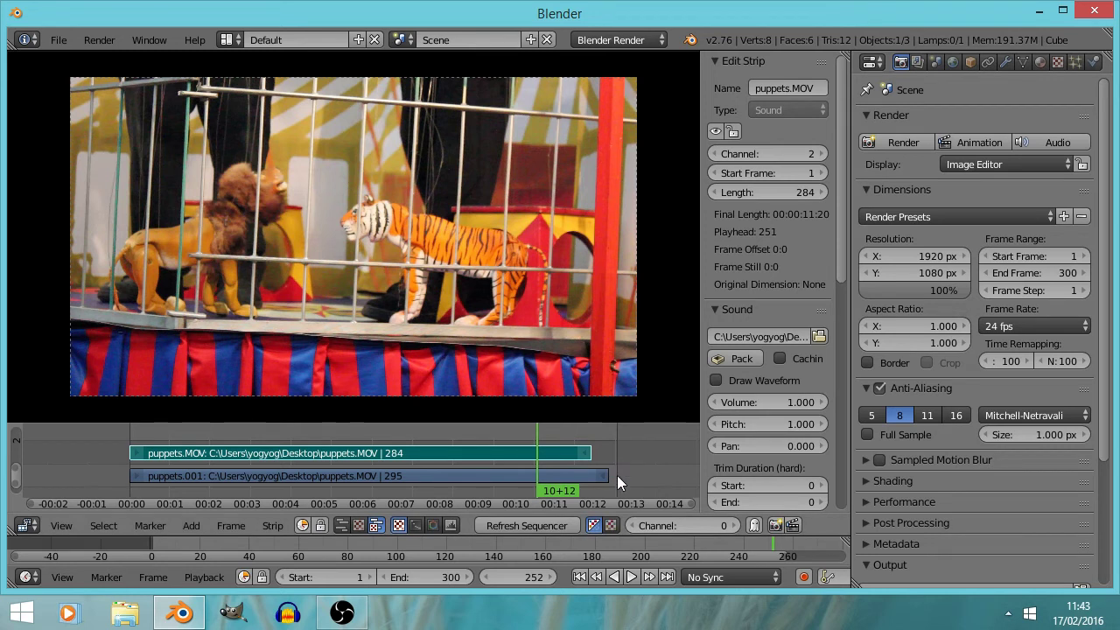
# Preview the footage near the strips' end up to frame 279 and bring the full frame range into view in the Timeline.
pyautogui.hotkey('alt', 'a')
pyautogui.scroll(-2, 696, 544)
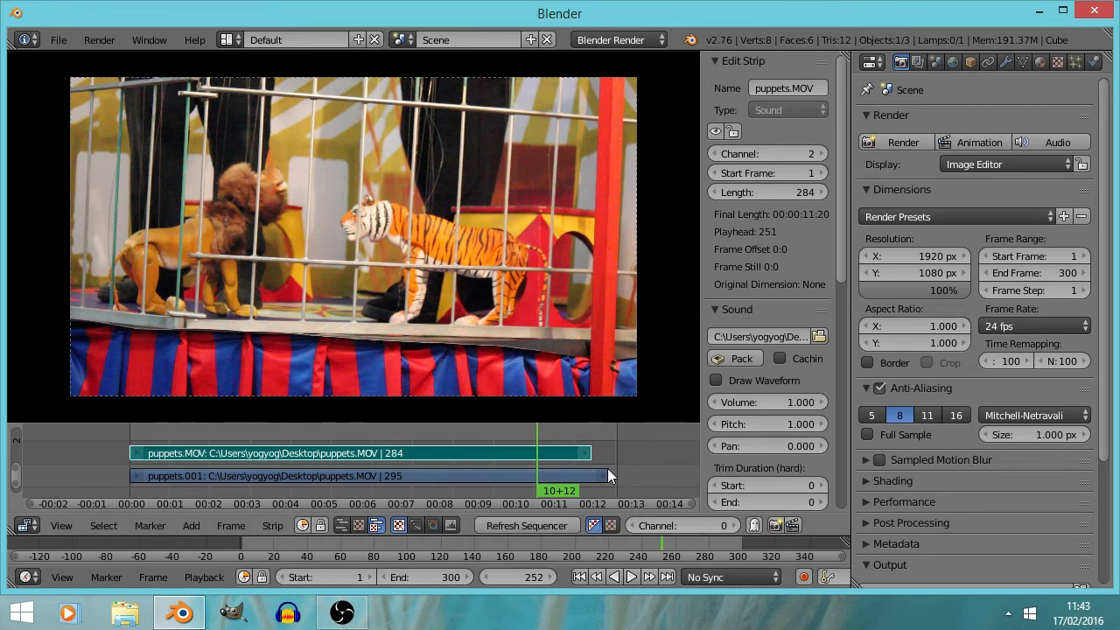
pyautogui.hotkey('alt', 'a')
pyautogui.moveTo(594, 457); pyautogui.dragTo(581, 460)
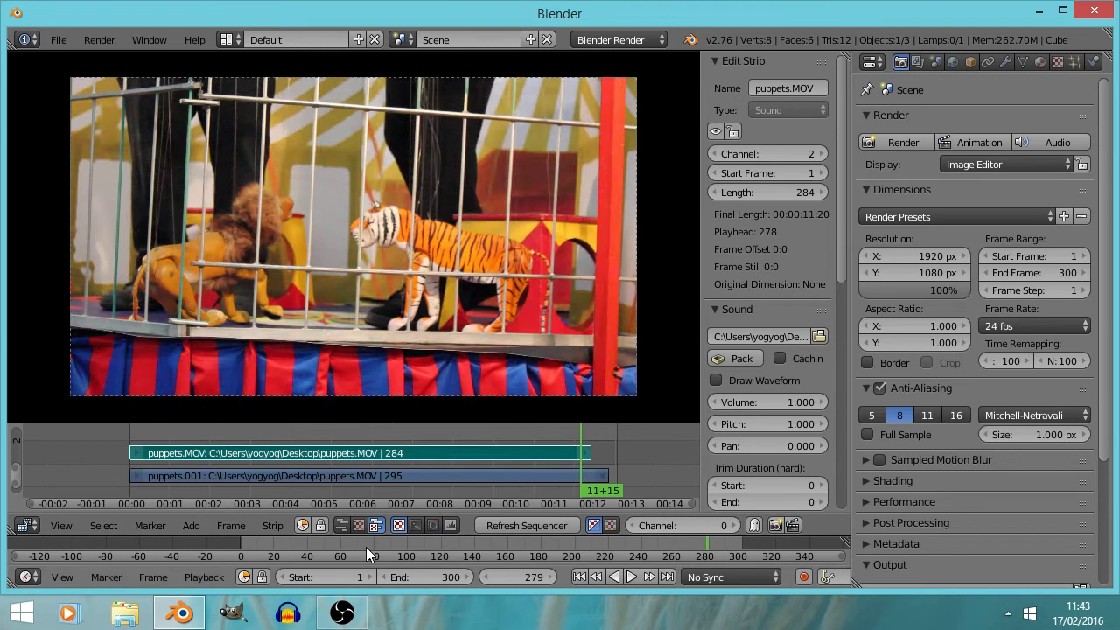
pyautogui.scroll(3, 390, 548)
pyautogui.scroll(-3, 390, 548)
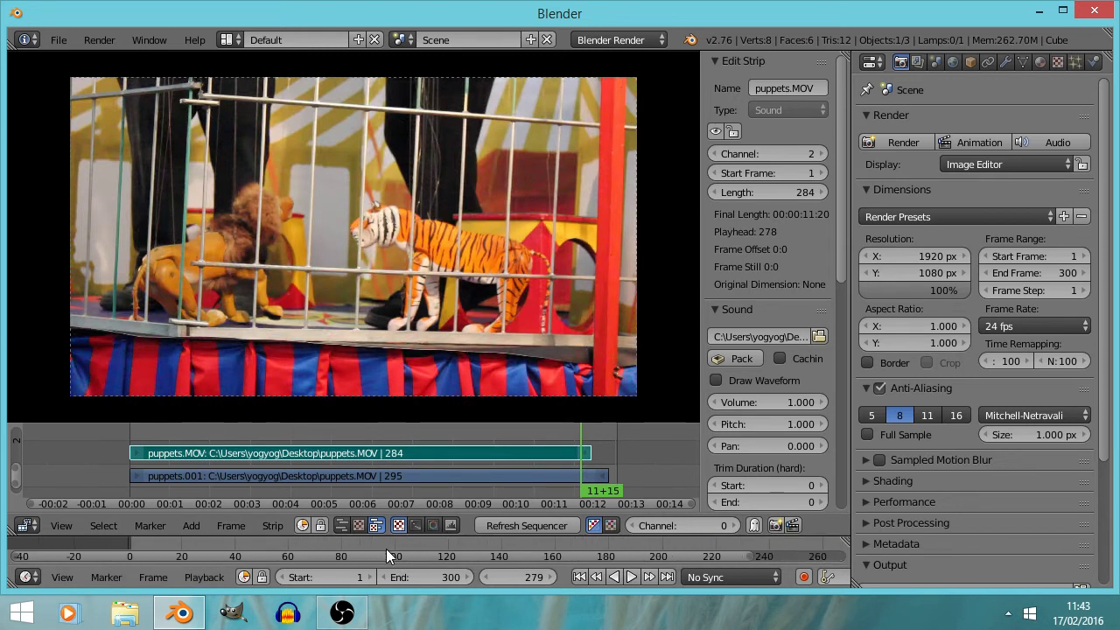
pyautogui.moveTo(441, 545); pyautogui.dragTo(333, 560, button='middle')
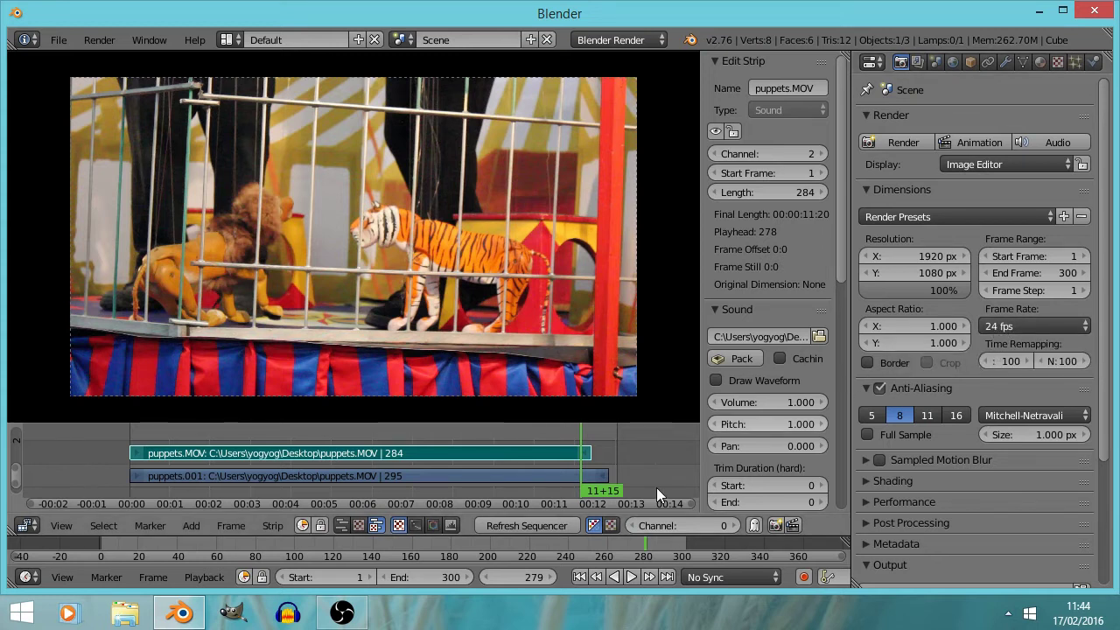
# Select the movie strip and the sound strip in turn to compare their lengths.
pyautogui.click(544, 476)
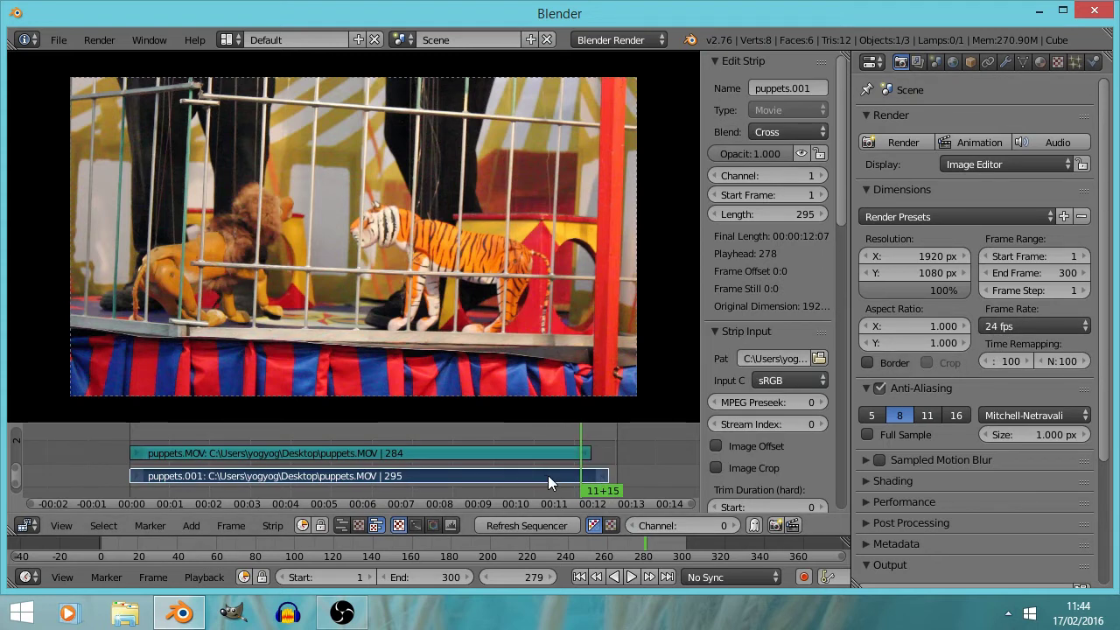
pyautogui.rightClick(471, 476)
pyautogui.rightClick(471, 453)
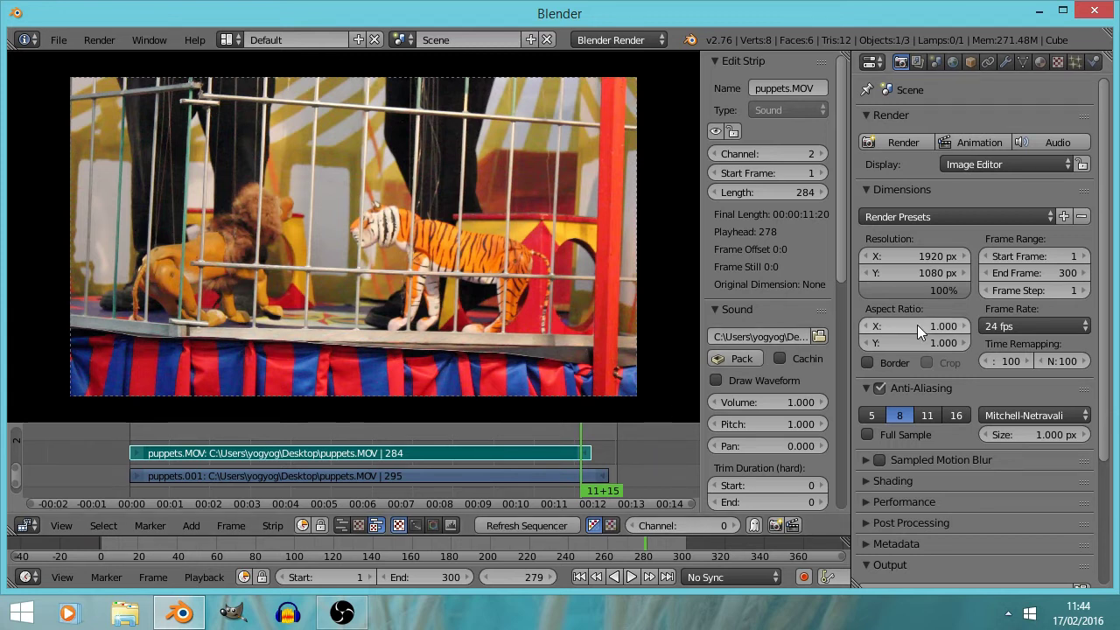
# Set the frame rate to 25 fps and check the lengths of the movie strip and the sound strip again.
pyautogui.click(1017, 324)
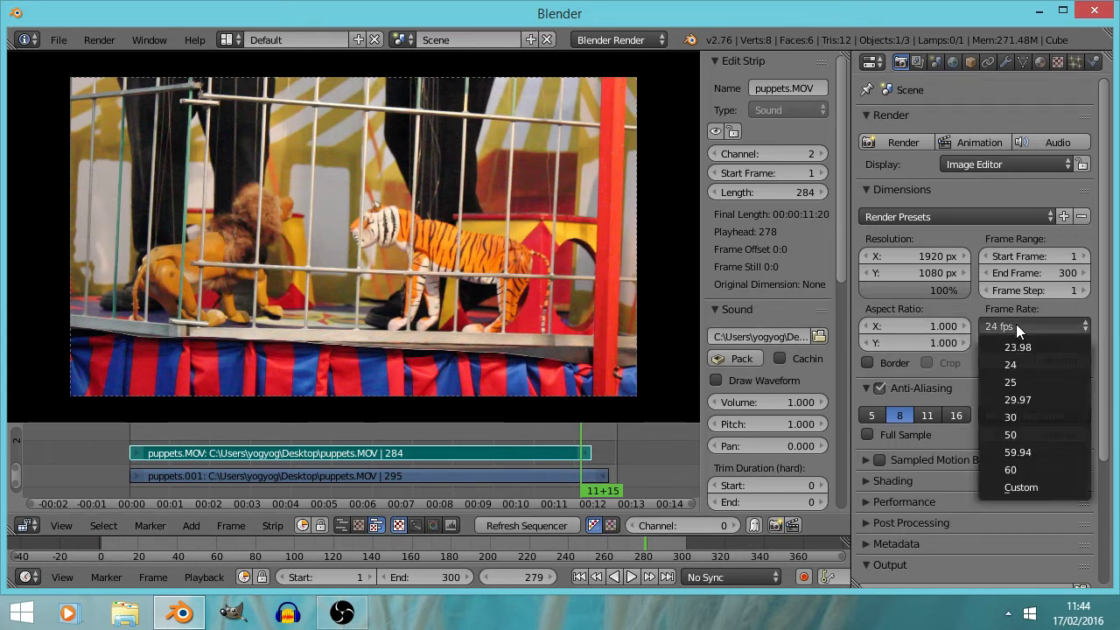
pyautogui.click(1015, 383)
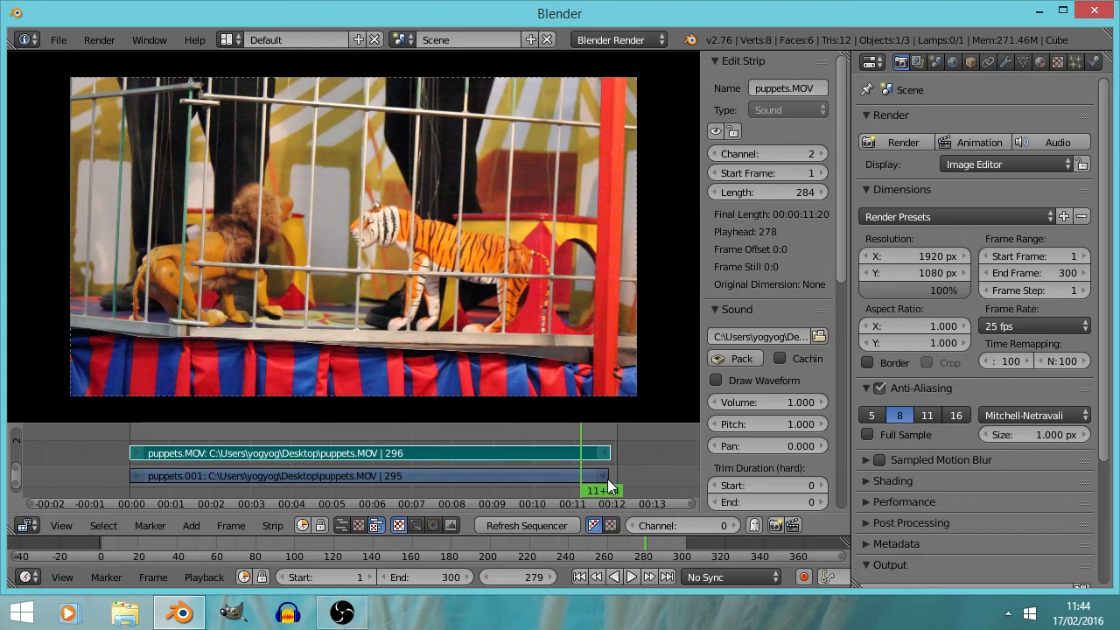
pyautogui.press('Home')
pyautogui.scroll(-3, 554, 476)
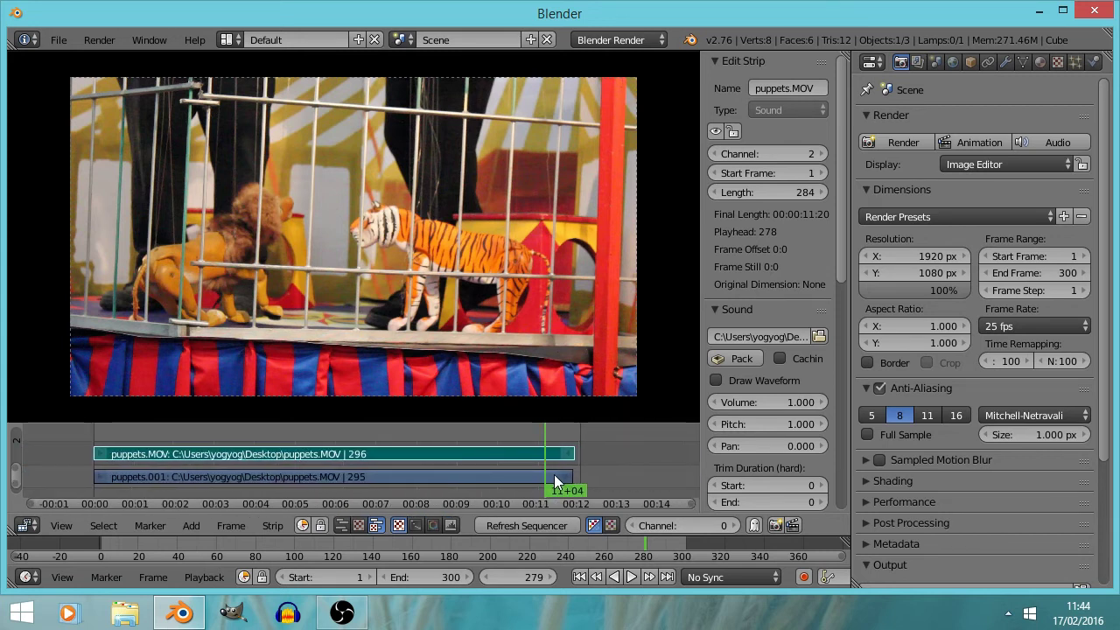
pyautogui.rightClick(522, 478)
pyautogui.rightClick(520, 461)
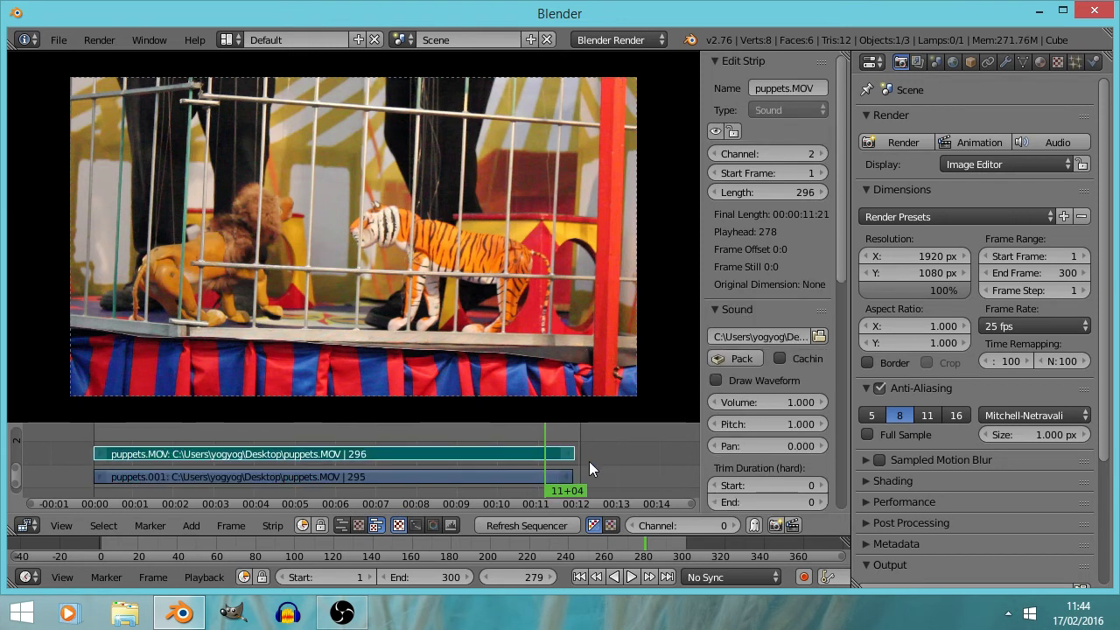
pyautogui.click(1028, 325)
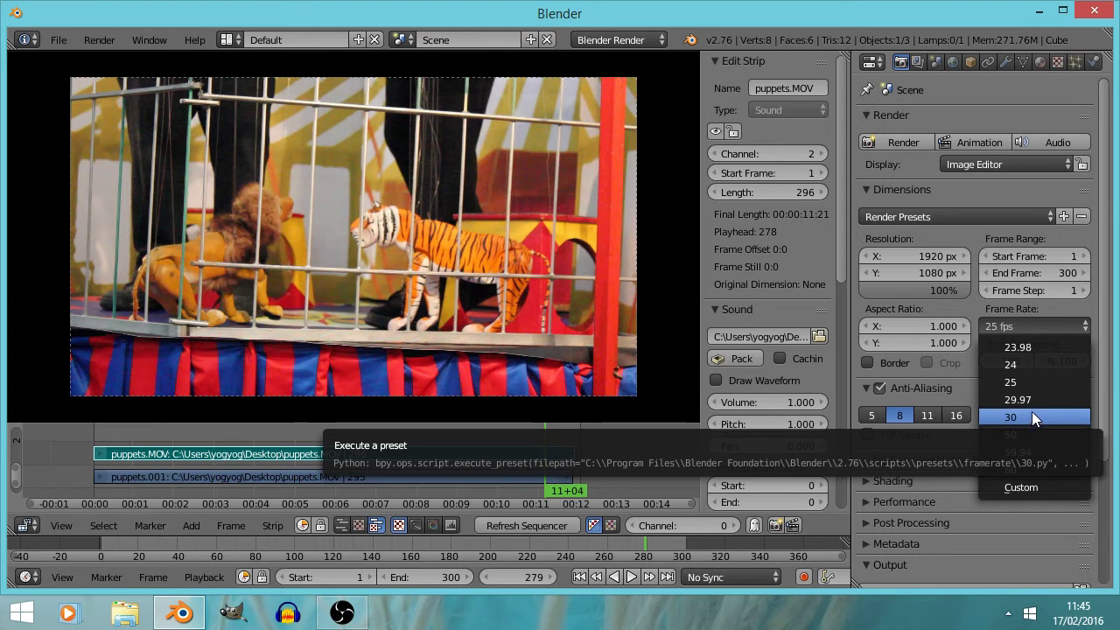
pyautogui.click(967, 367)
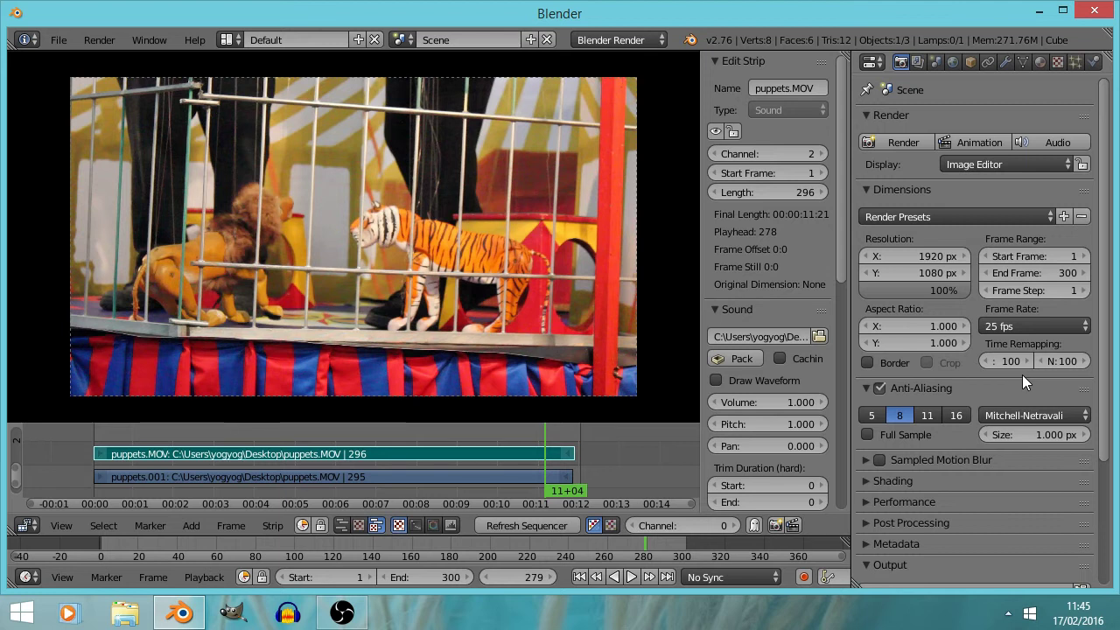
pyautogui.click(1015, 322)
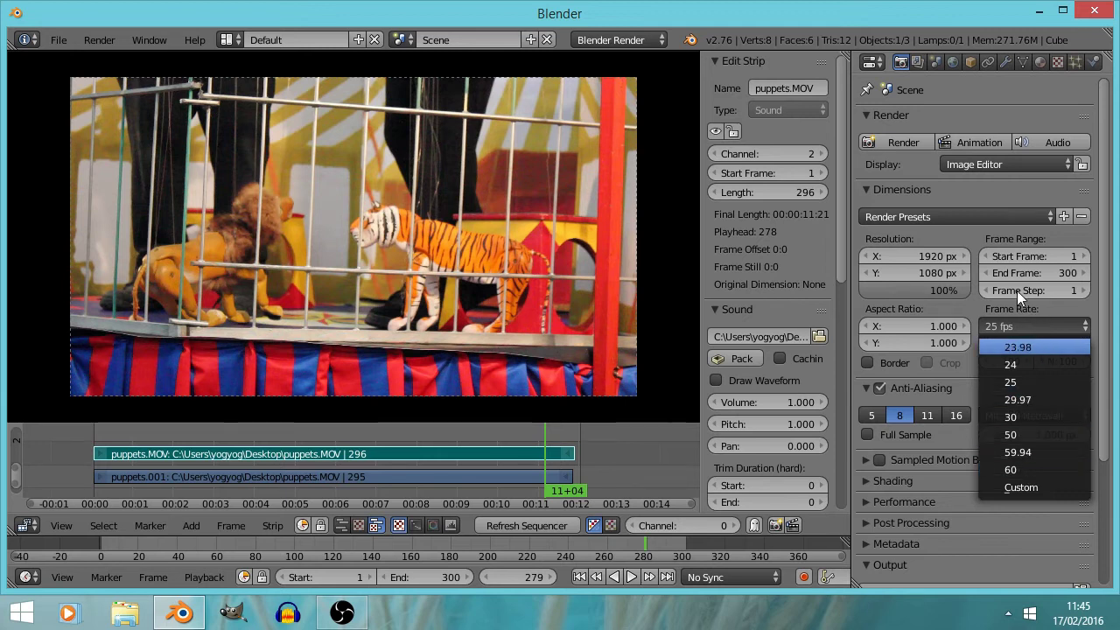
pyautogui.click(1053, 315)
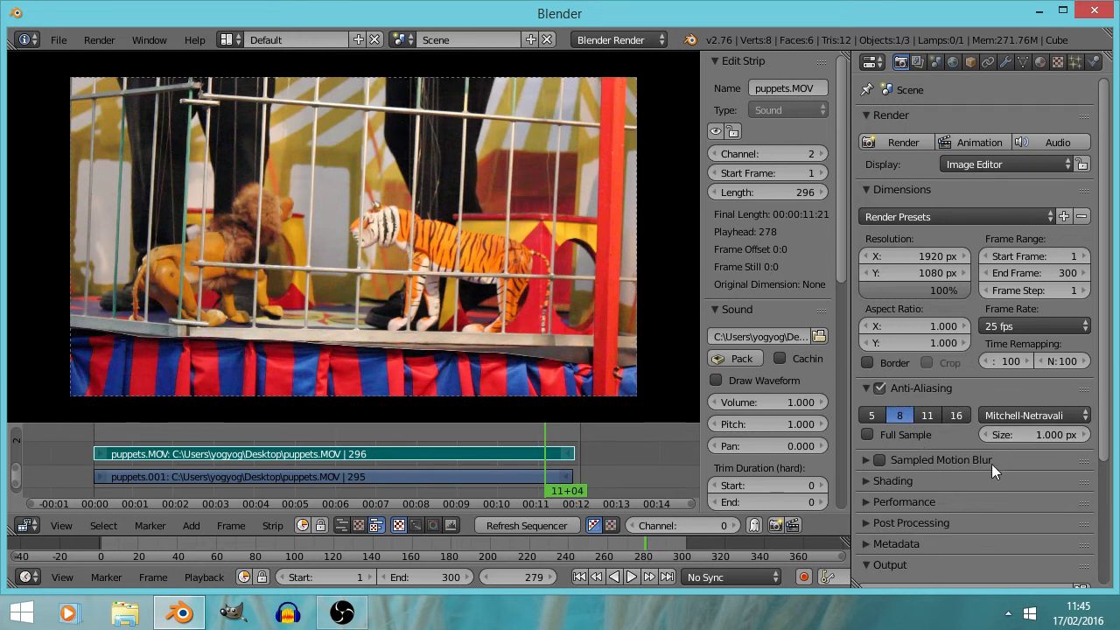
# Collapse the Anti-Aliasing settings and move the Output section directly below Dimensions in the render properties.
pyautogui.click(865, 388)
pyautogui.scroll(-3, 973, 452)
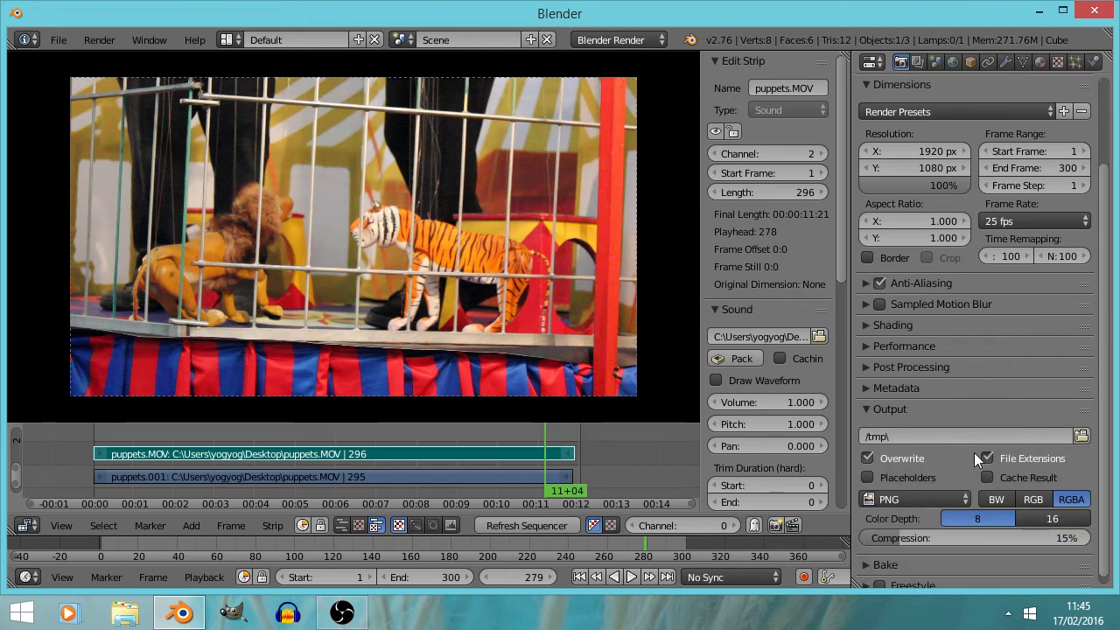
pyautogui.scroll(-1, 973, 453)
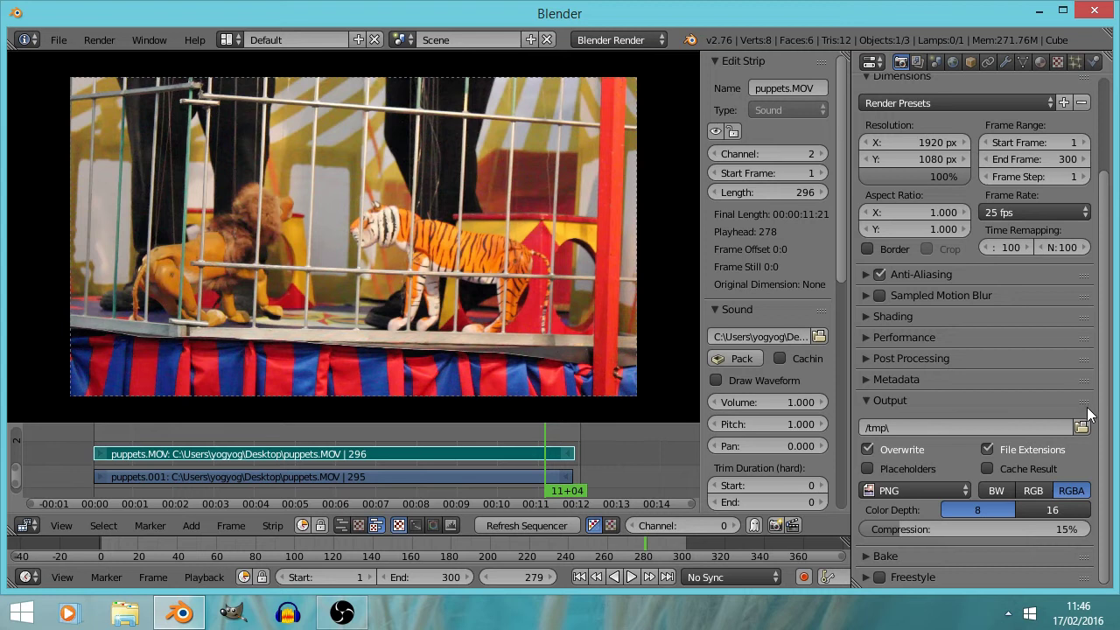
pyautogui.moveTo(1084, 404); pyautogui.dragTo(1083, 278)
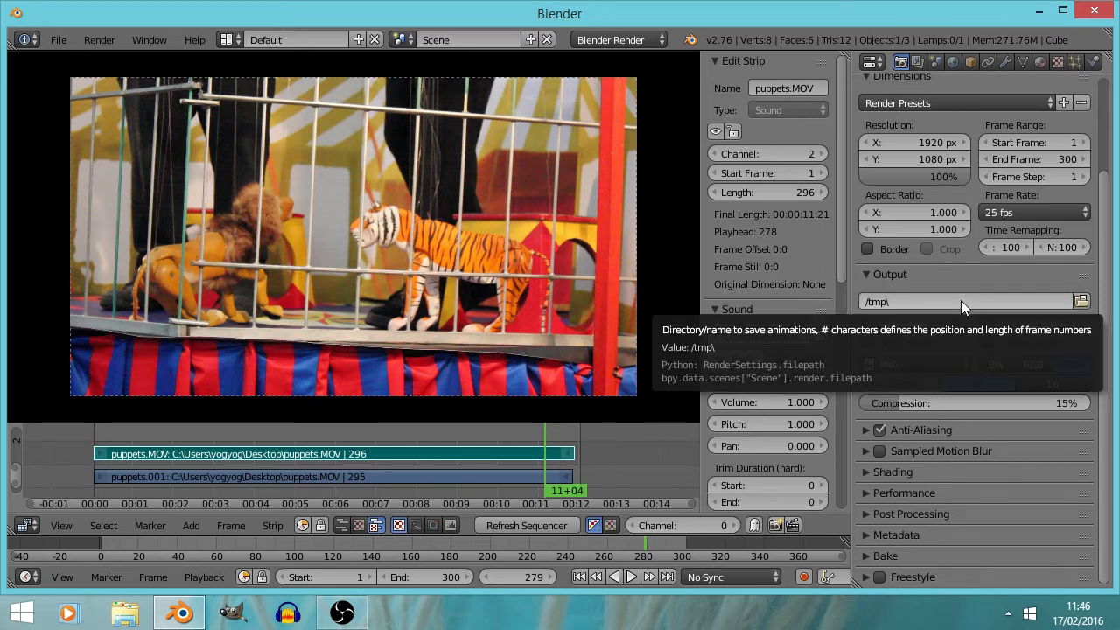
# Set the render output path to //render1_ and check the output file format options.
pyautogui.click(960, 300)
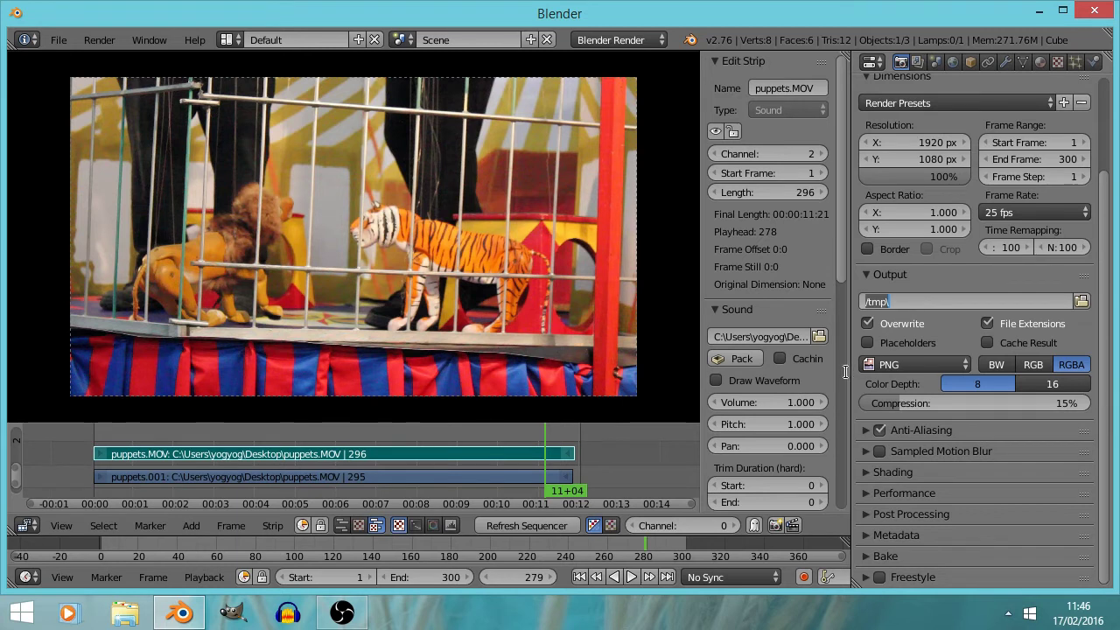
pyautogui.write('//render')
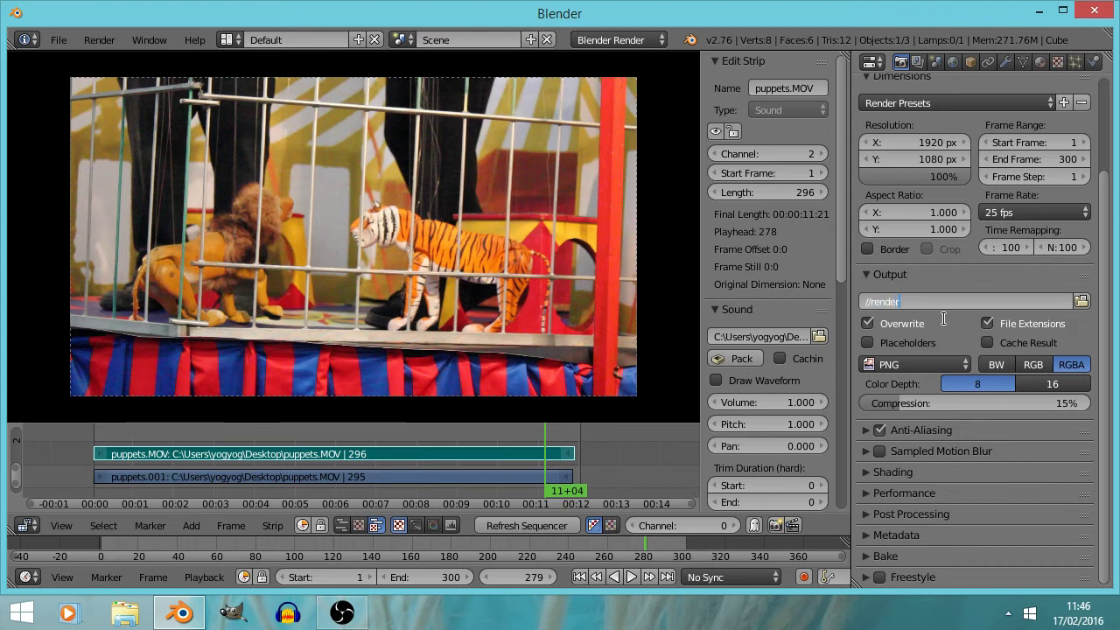
pyautogui.write('1_')
pyautogui.press('Return')
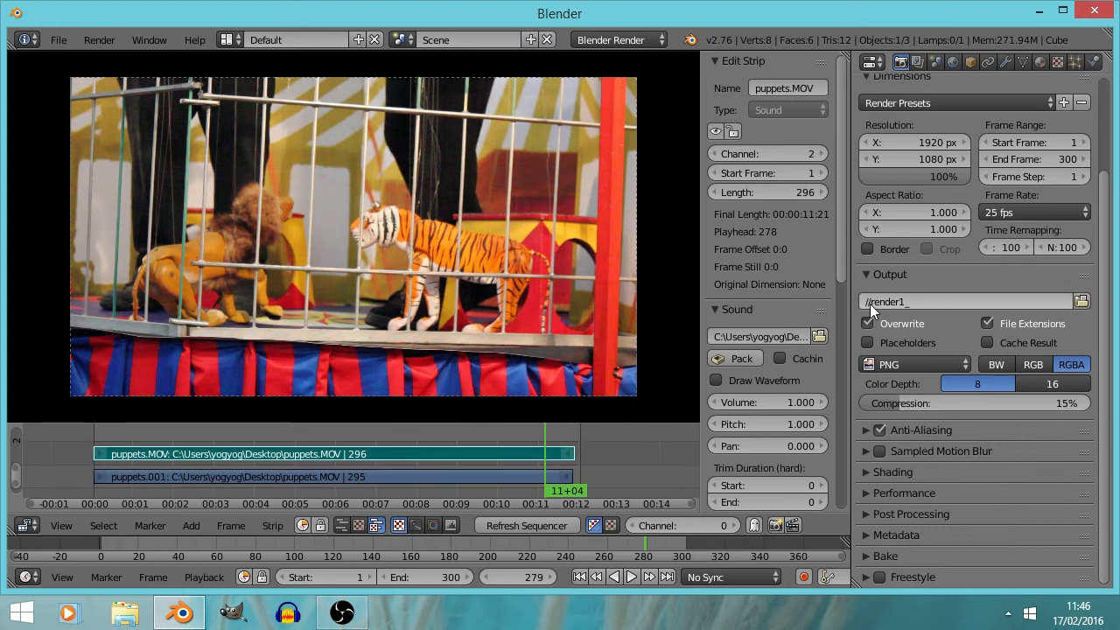
pyautogui.write('_')
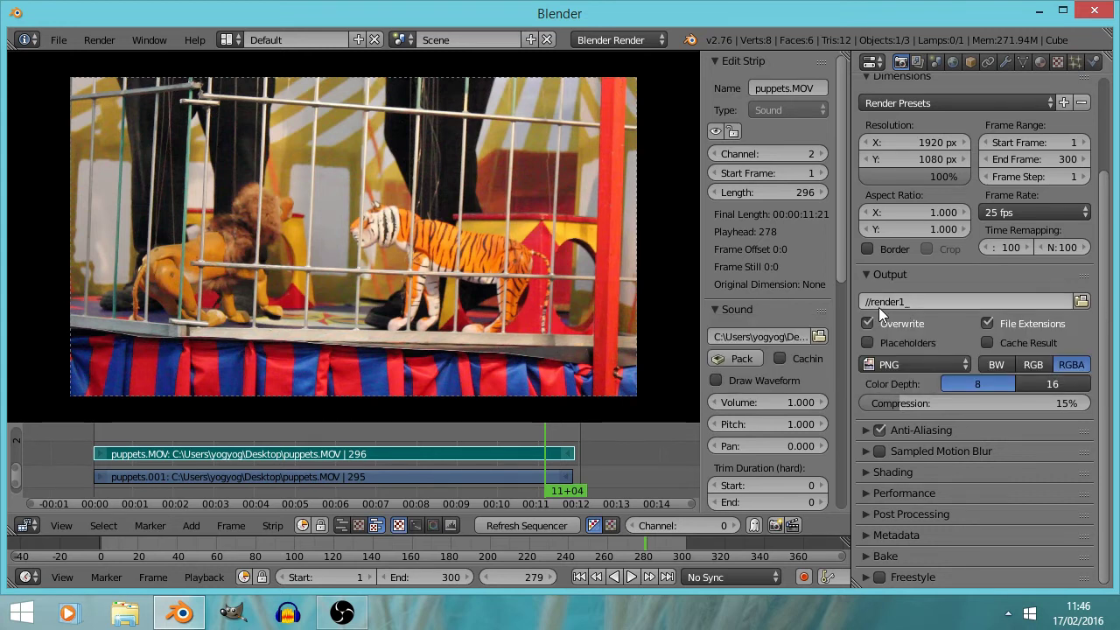
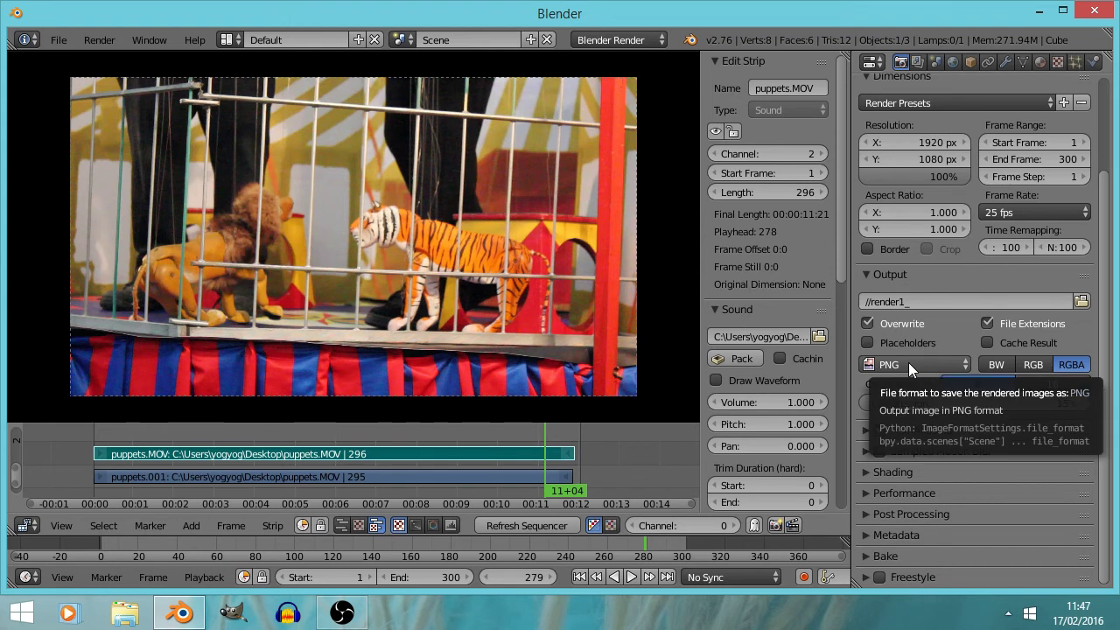
pyautogui.click(908, 362)
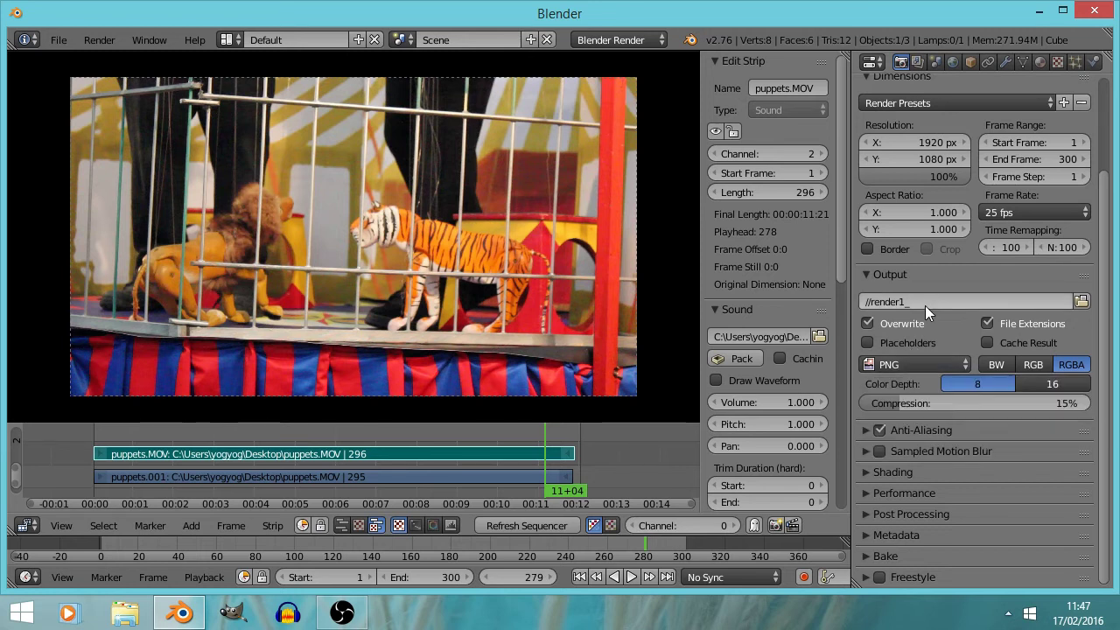
# Set the render output file format to H.264 with RGB colour.
pyautogui.press('BackSpace')
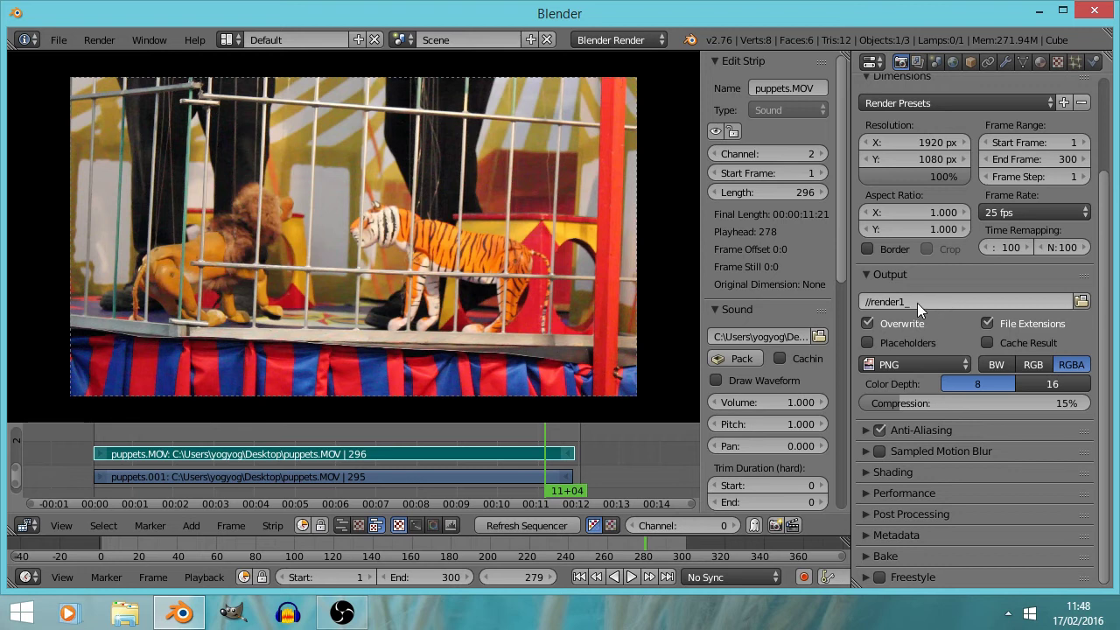
pyautogui.click(916, 362)
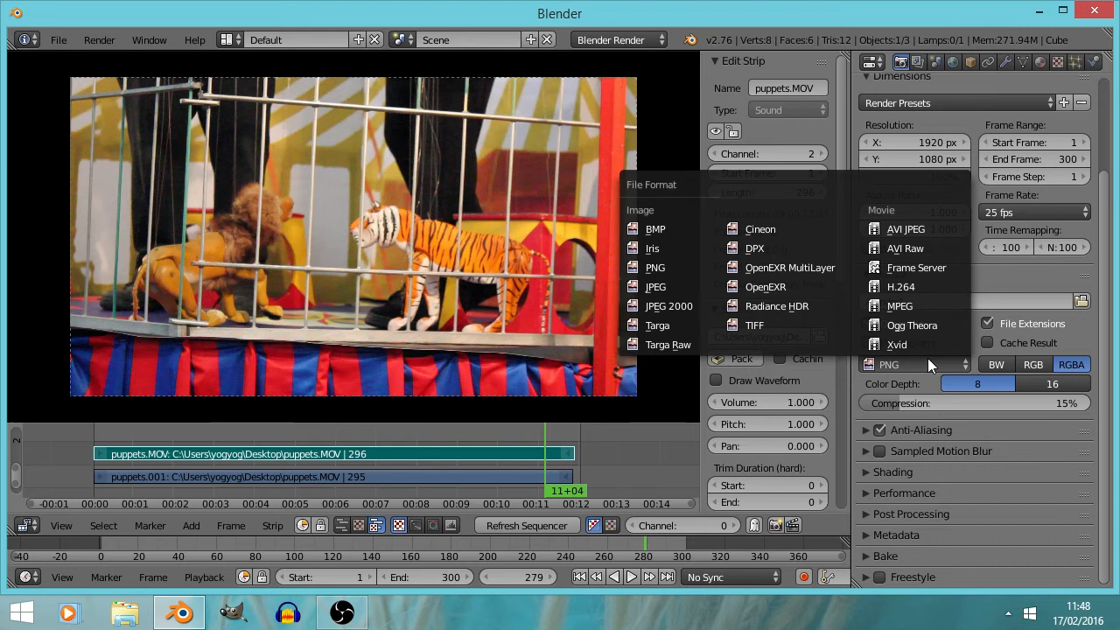
pyautogui.click(927, 358)
pyautogui.click(920, 358)
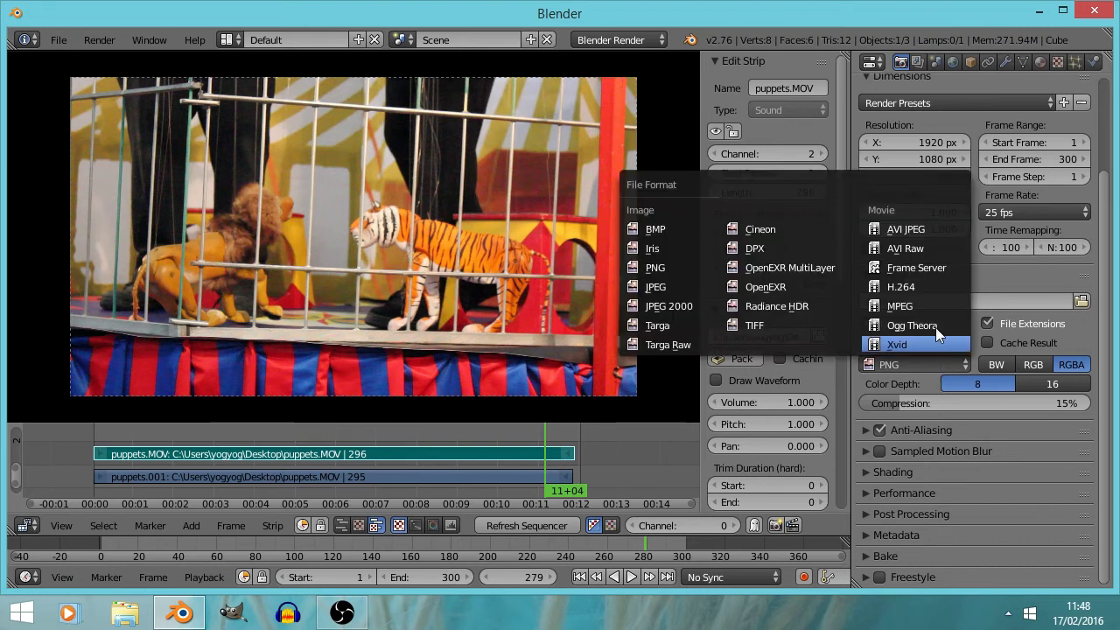
pyautogui.click(917, 285)
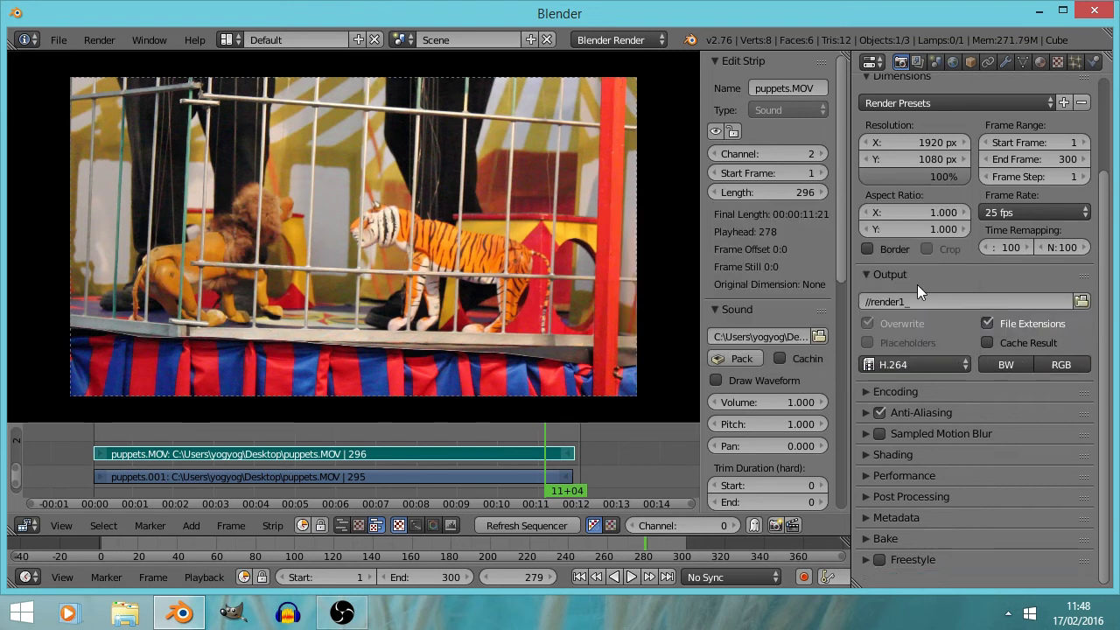
pyautogui.click(1057, 364)
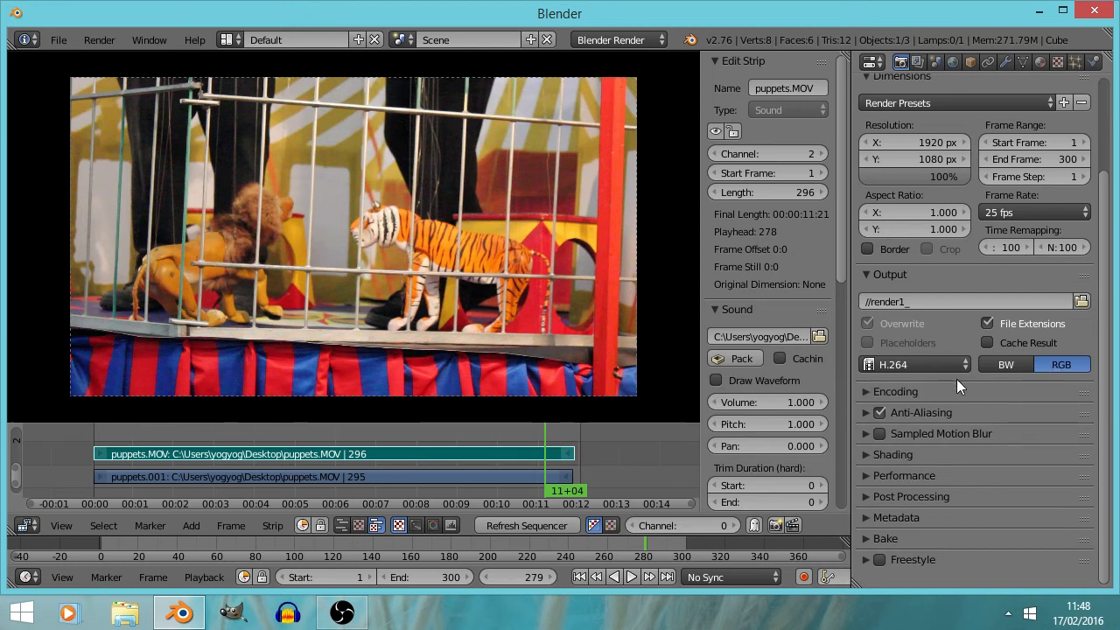
# Expand the Encoding settings and set the container format to Quicktime.
pyautogui.click(904, 392)
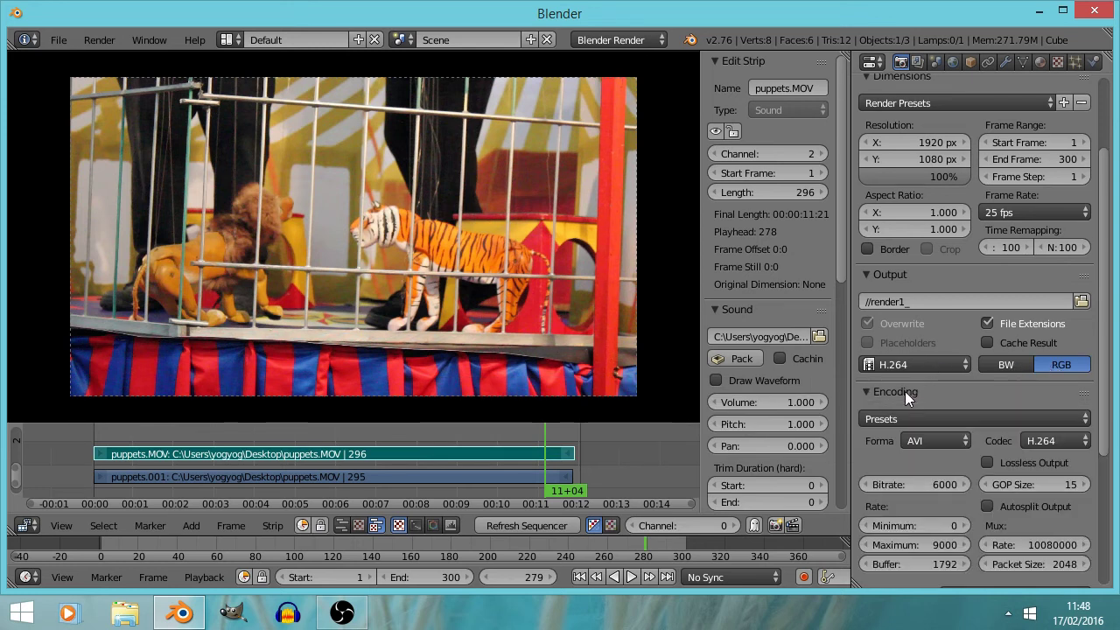
pyautogui.scroll(-5, 910, 389)
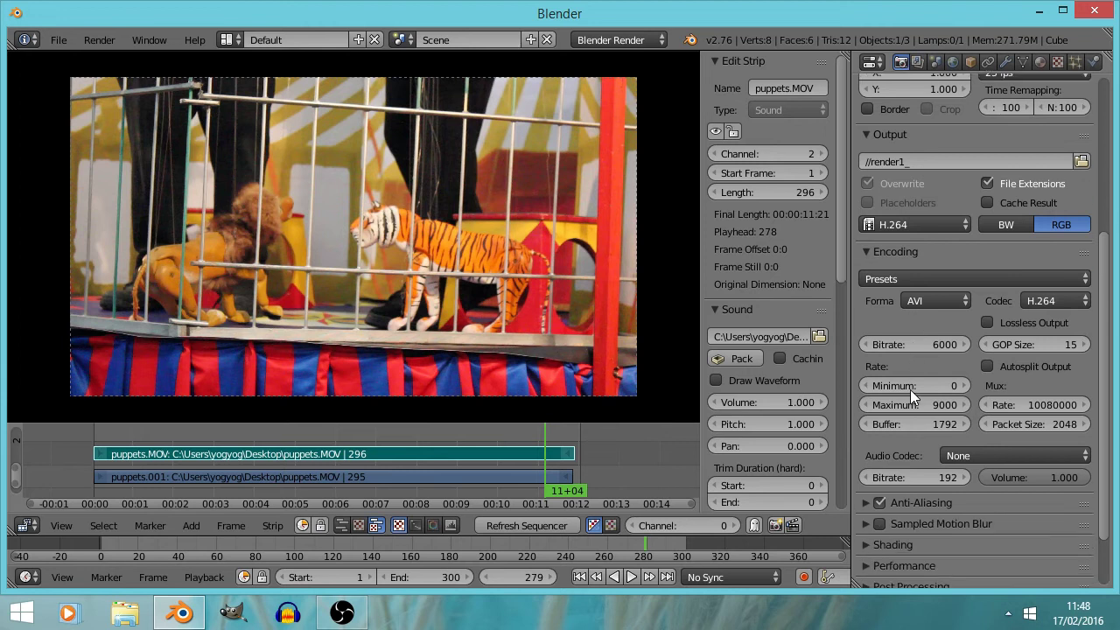
pyautogui.scroll(1, 910, 389)
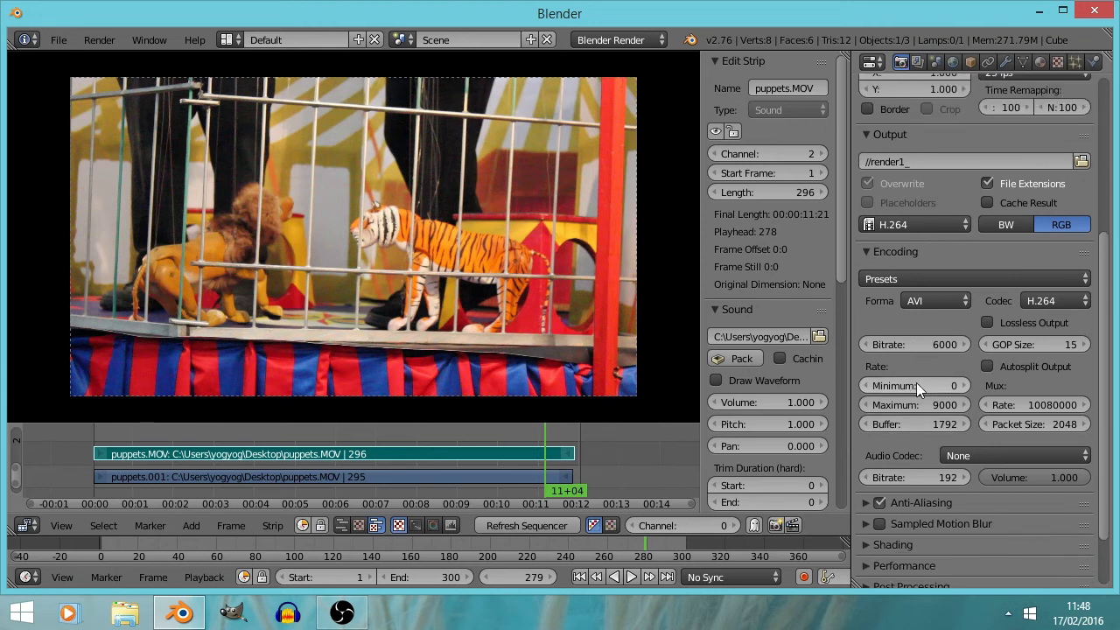
pyautogui.click(941, 302)
pyautogui.click(935, 299)
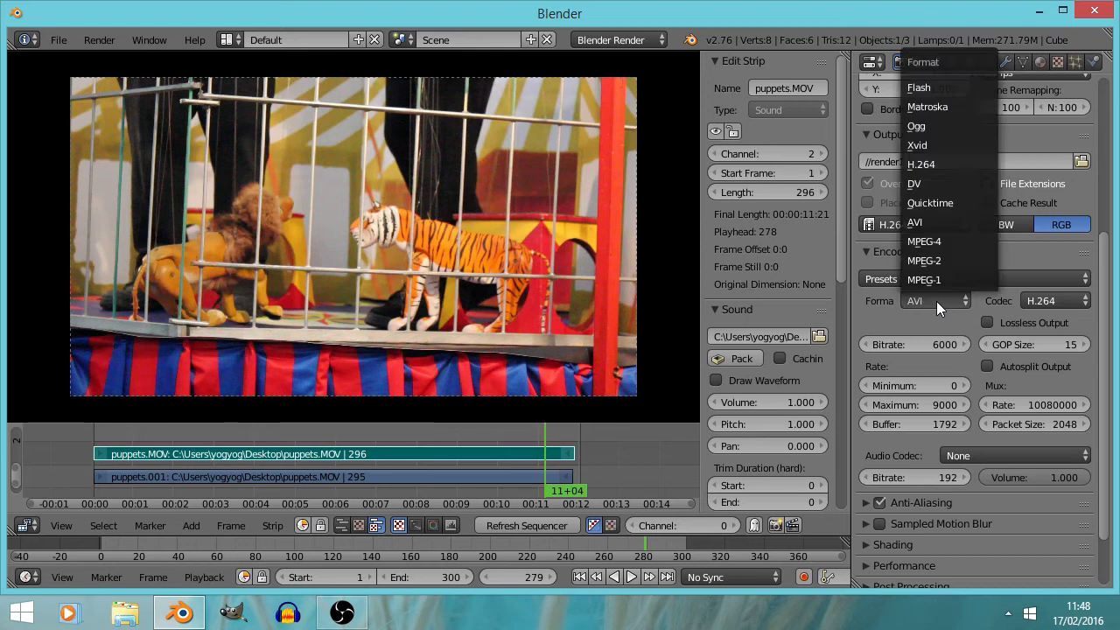
pyautogui.click(956, 203)
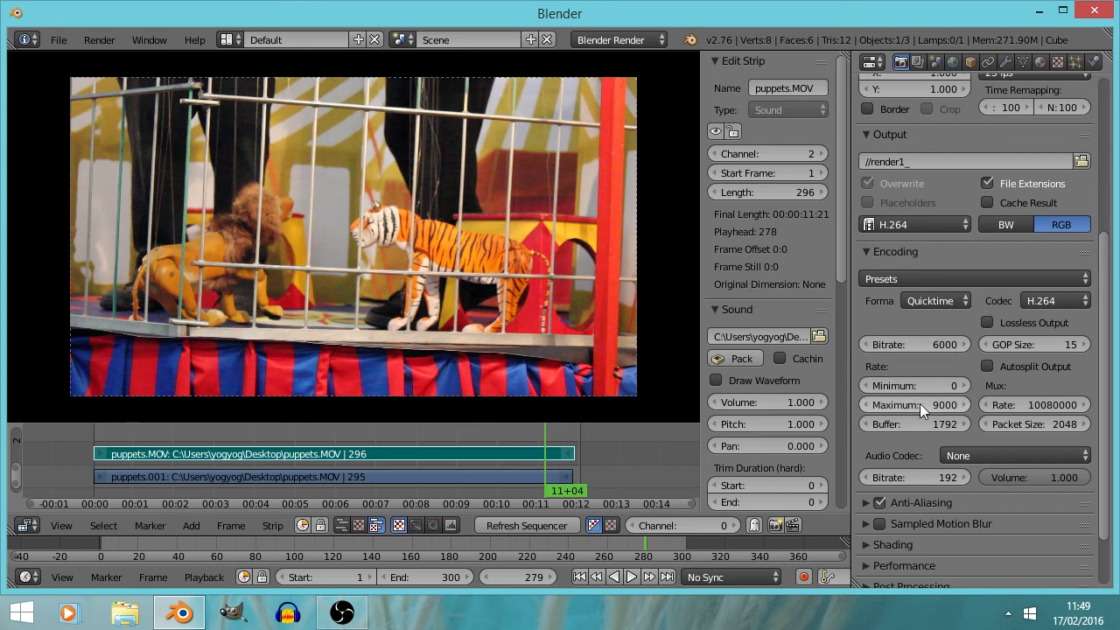
# Set the video bitrate to 32000 and the maximum rate to 64000 in the Encoding settings.
pyautogui.click(915, 342)
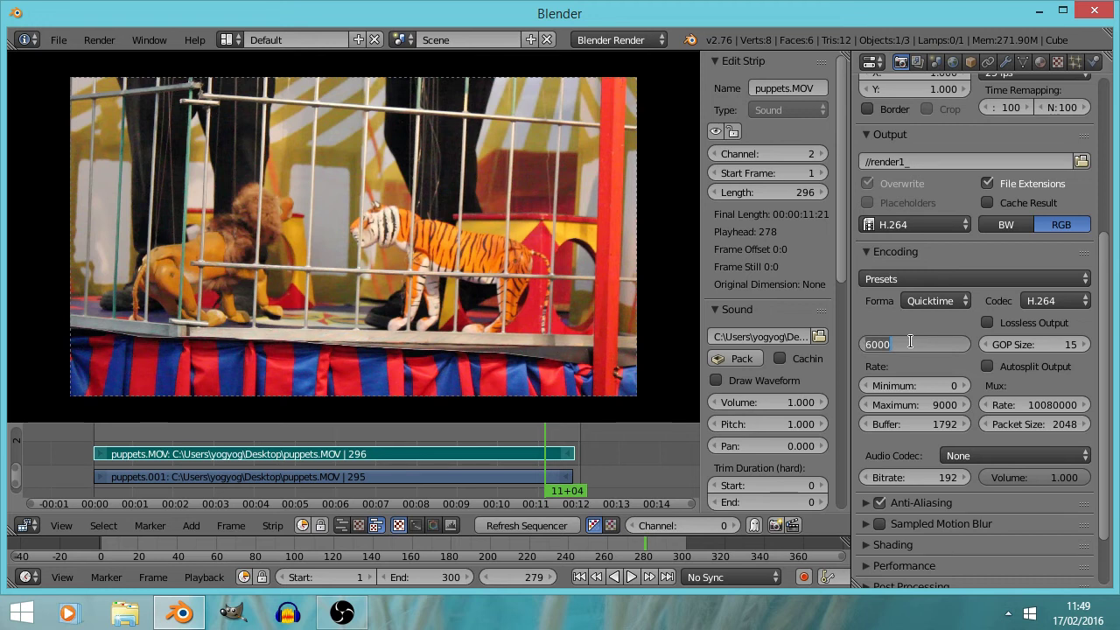
pyautogui.write('32000')
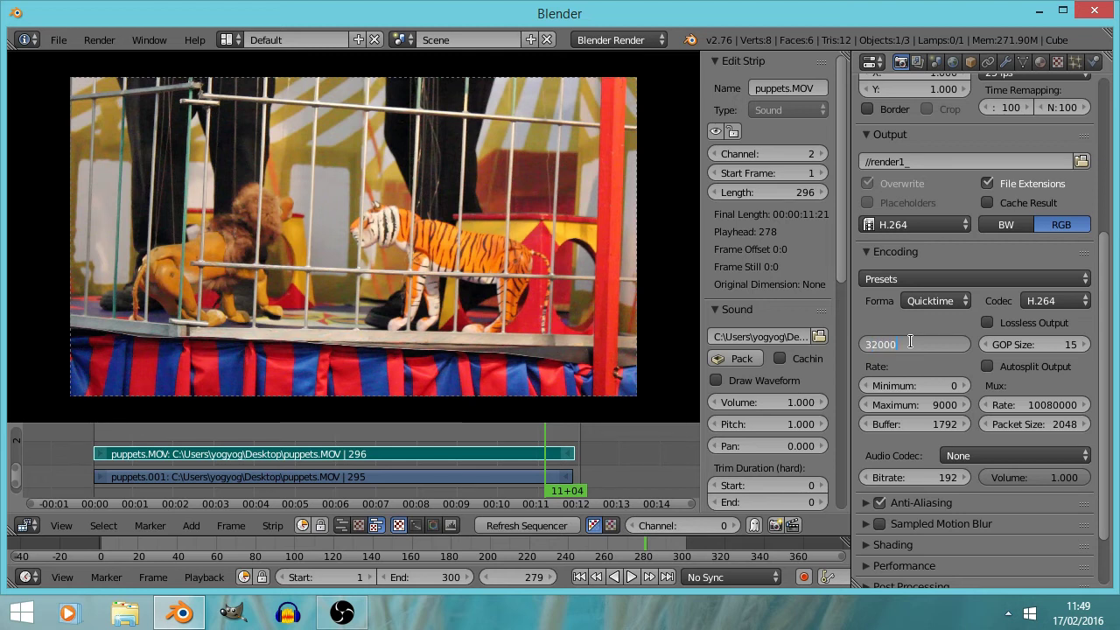
pyautogui.press('Return')
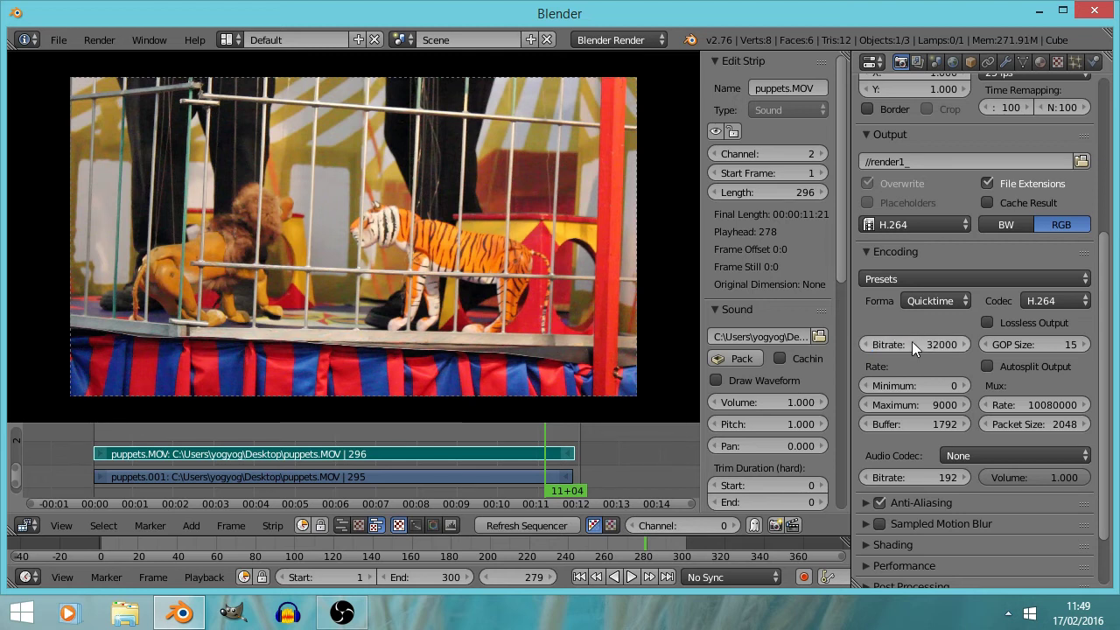
pyautogui.click(926, 405)
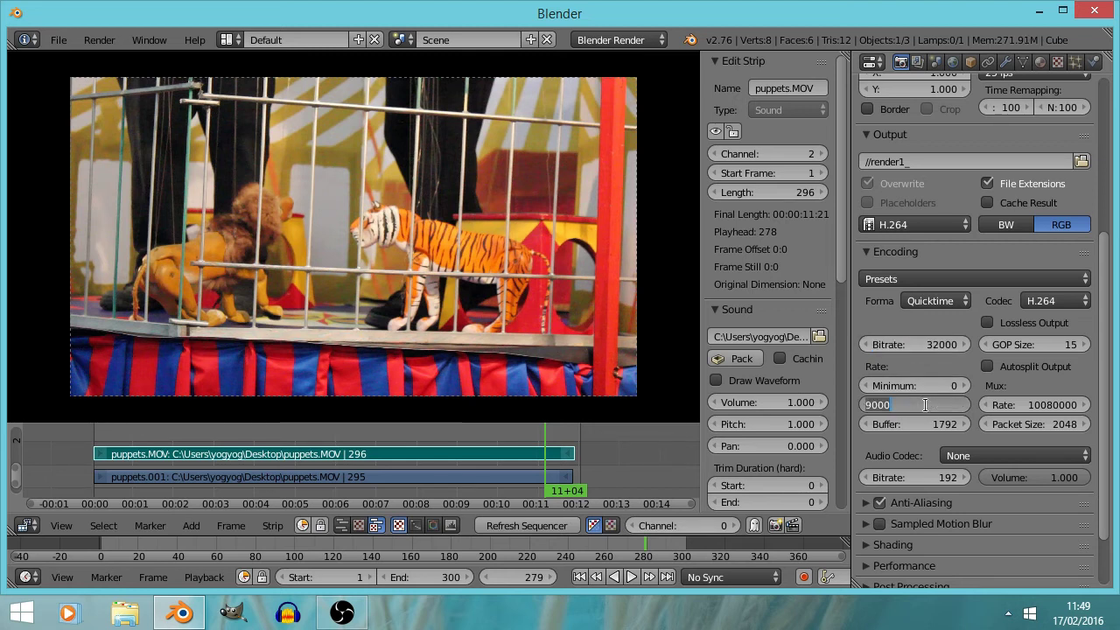
pyautogui.write('64000')
pyautogui.press('Return')
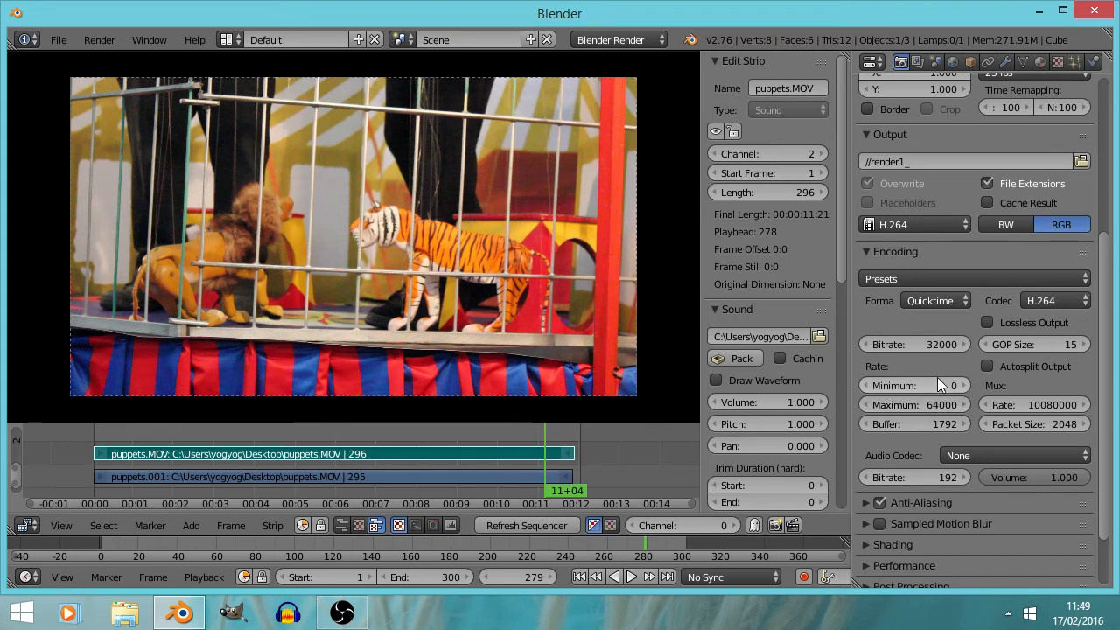
# Set the audio codec to PCM and the audio bitrate to 320.
pyautogui.click(979, 452)
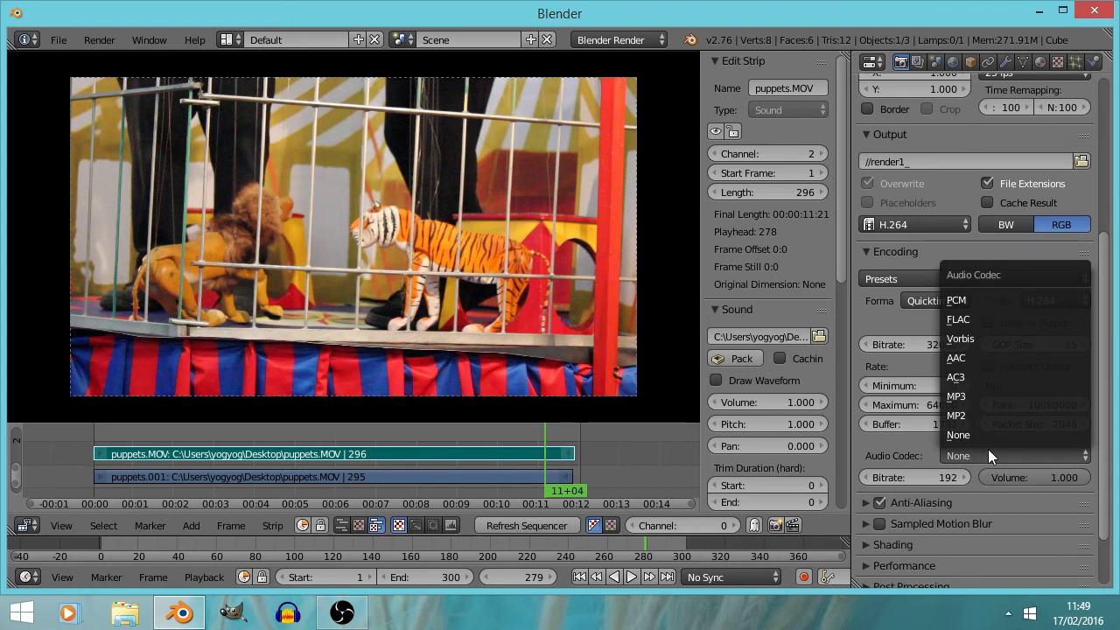
pyautogui.click(979, 301)
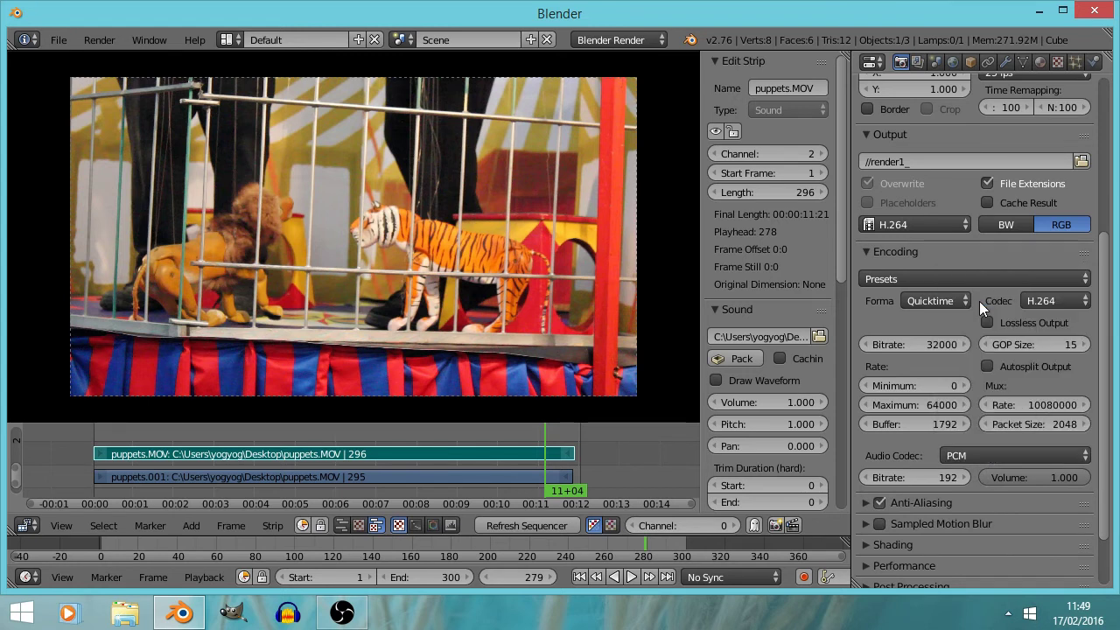
pyautogui.click(972, 453)
pyautogui.click(924, 475)
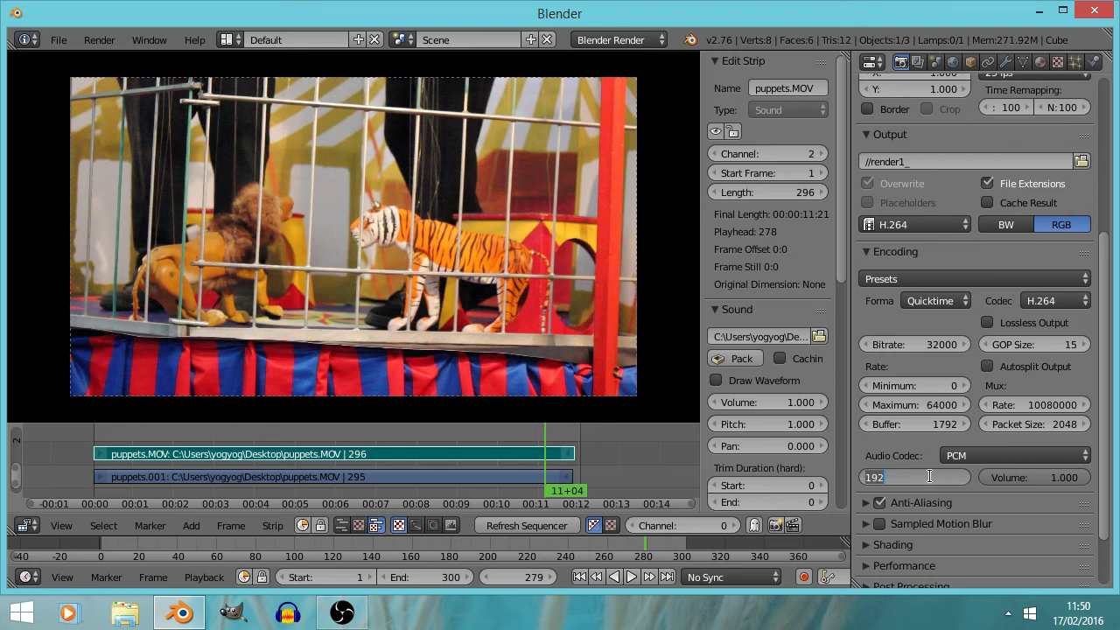
pyautogui.write('320')
pyautogui.press('Return')
pyautogui.click(923, 479)
pyautogui.press('Return')
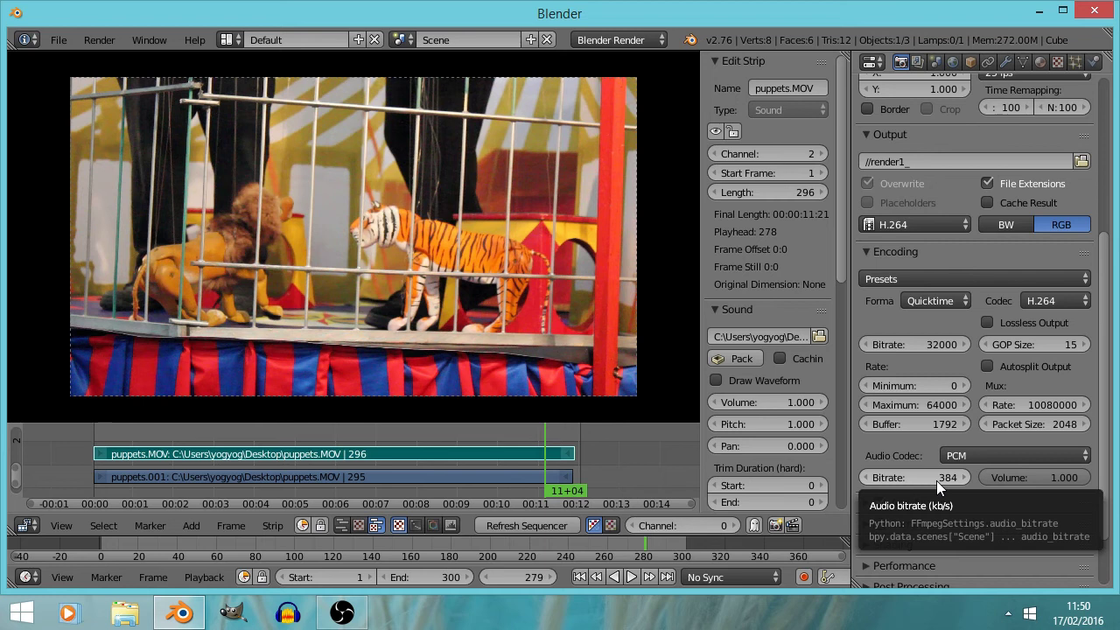
pyautogui.click(927, 475)
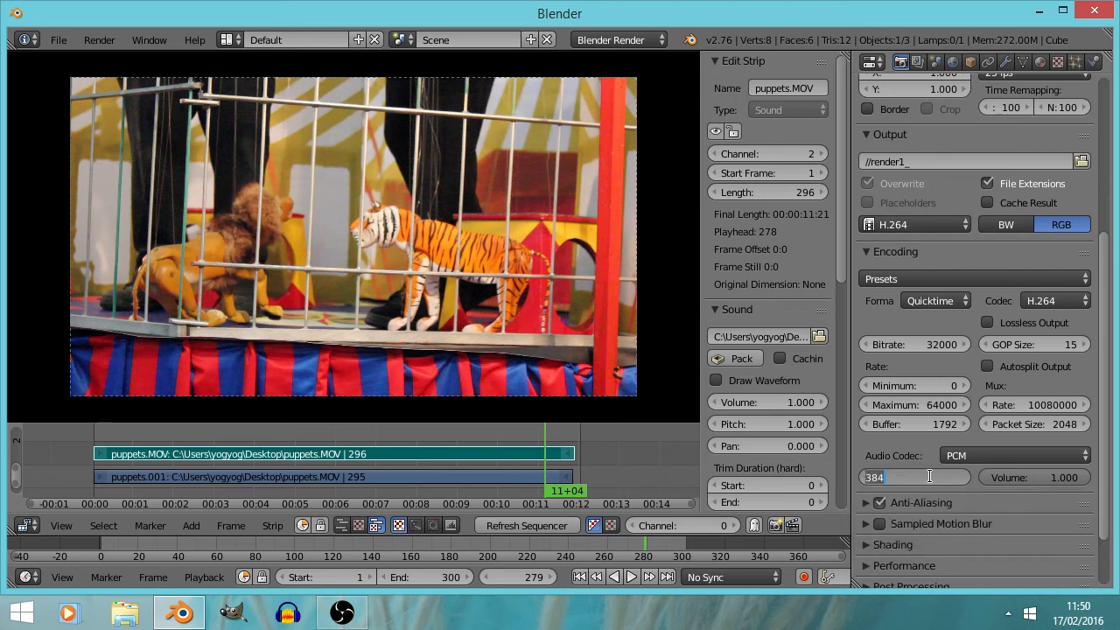
pyautogui.write('20')
pyautogui.press('Return')
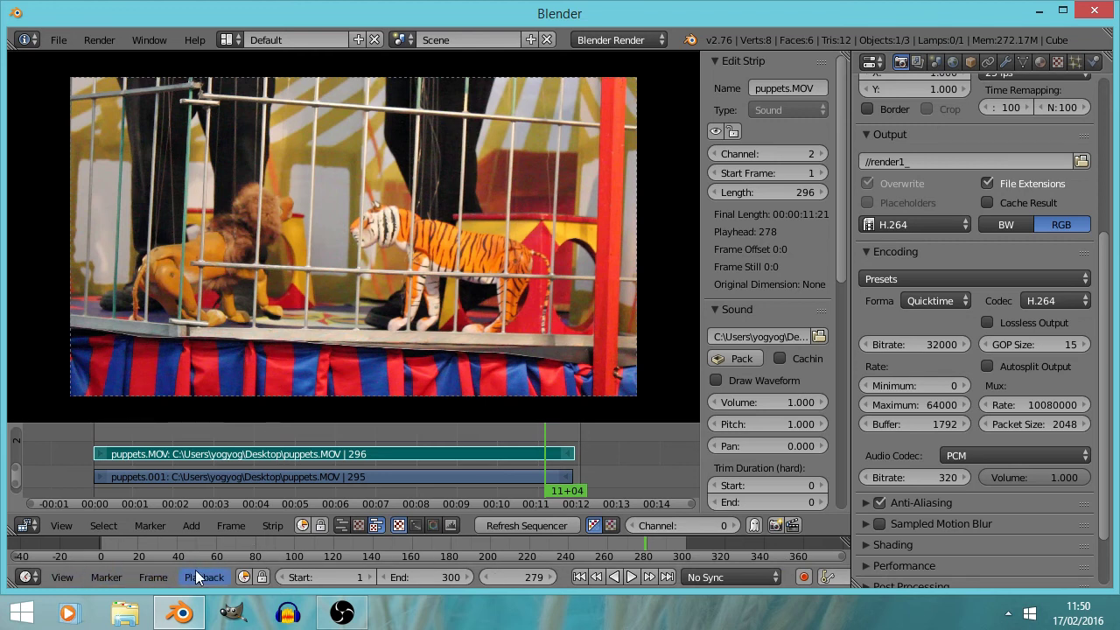
# Play the sequence from its beginning, check a frame near the end, and jump between the first and last frames.
pyautogui.click(103, 546)
pyautogui.hotkey('alt', 'a')
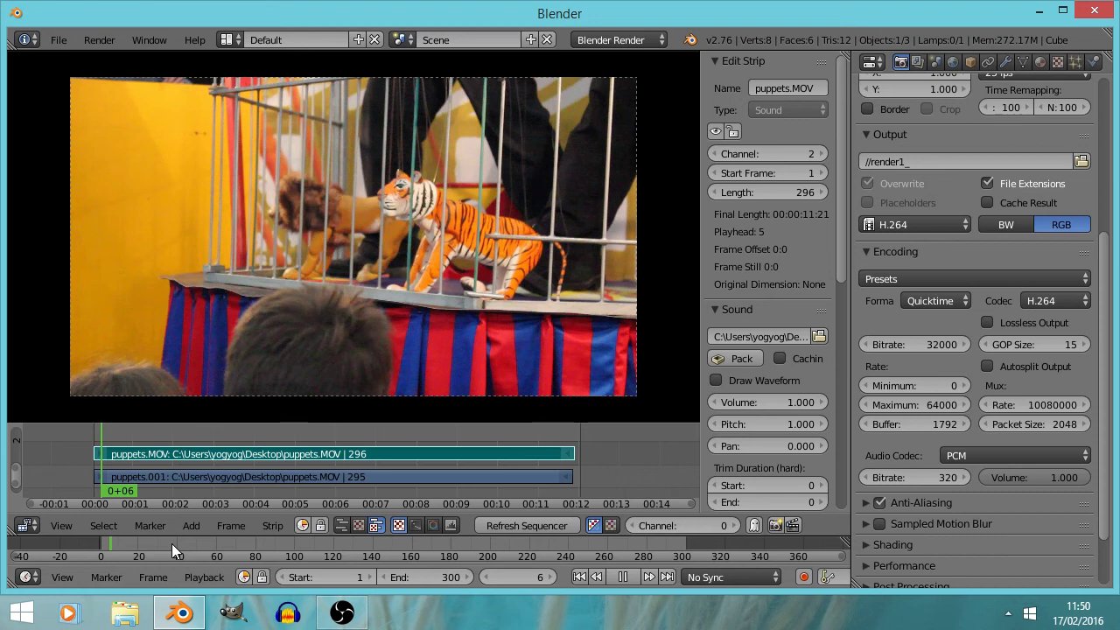
pyautogui.click(666, 548)
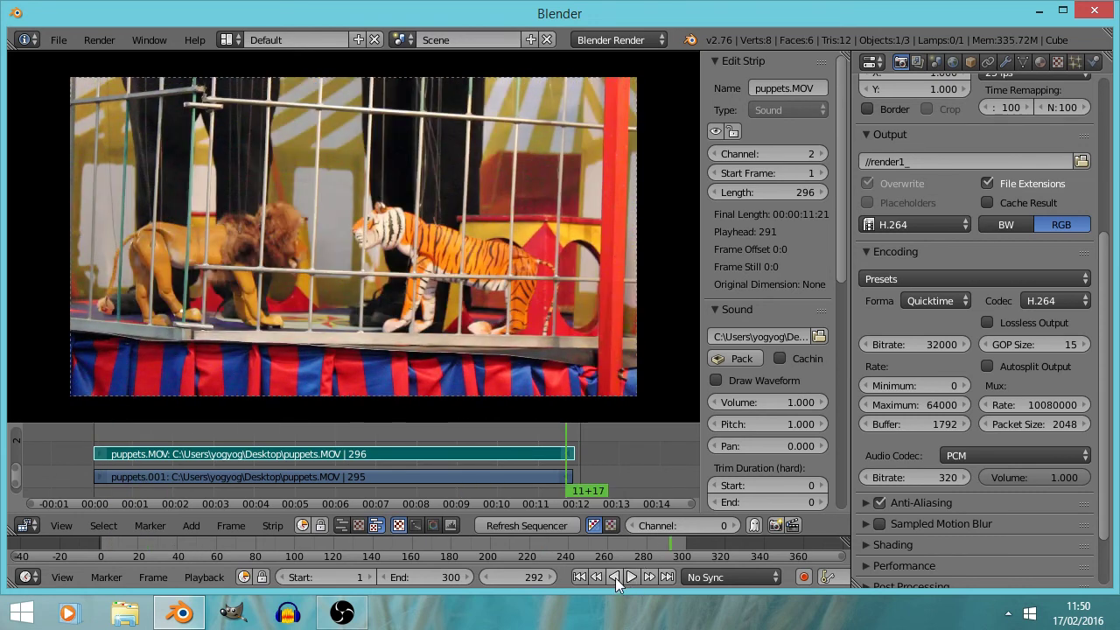
pyautogui.click(579, 577)
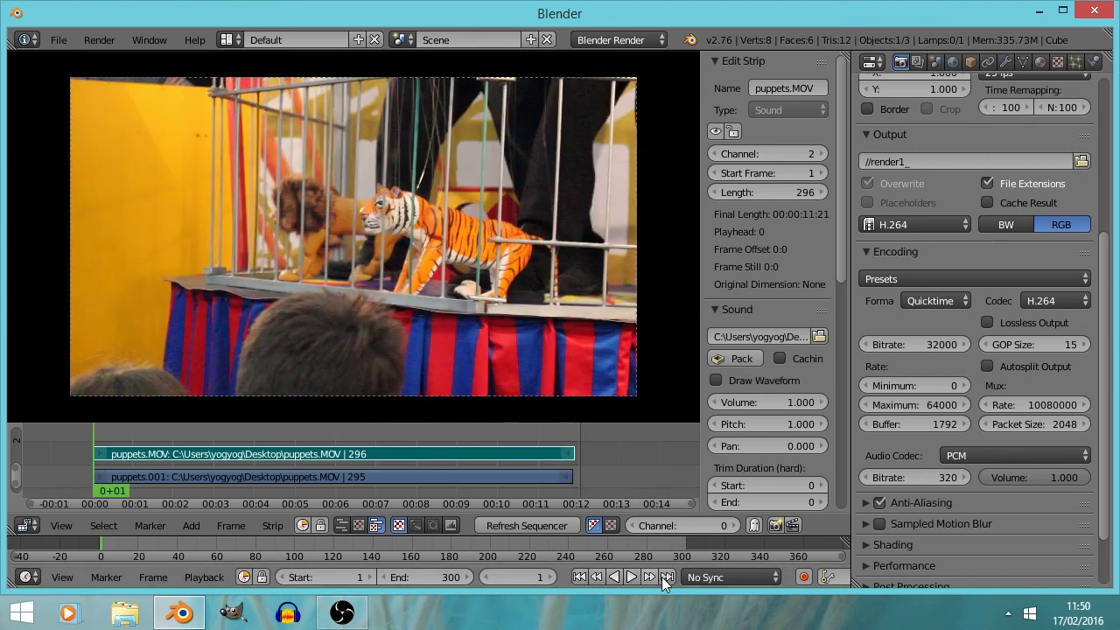
pyautogui.click(666, 576)
pyautogui.click(579, 577)
# Play the clip briefly from the first frame, stop it, and set the playback sync mode to AV-sync.
pyautogui.click(630, 577)
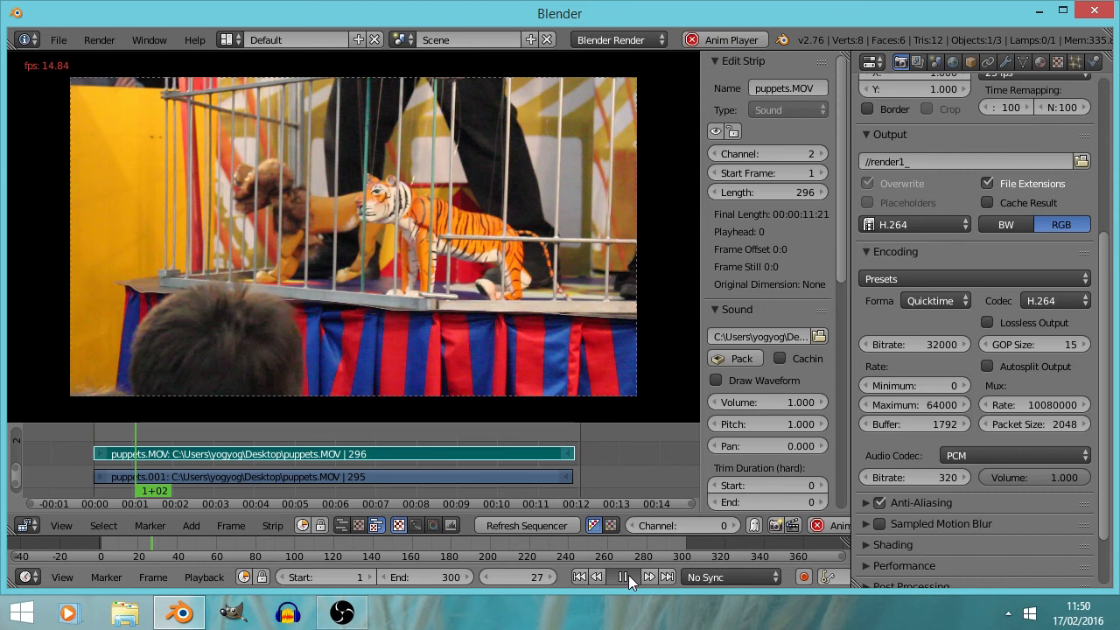
pyautogui.click(625, 577)
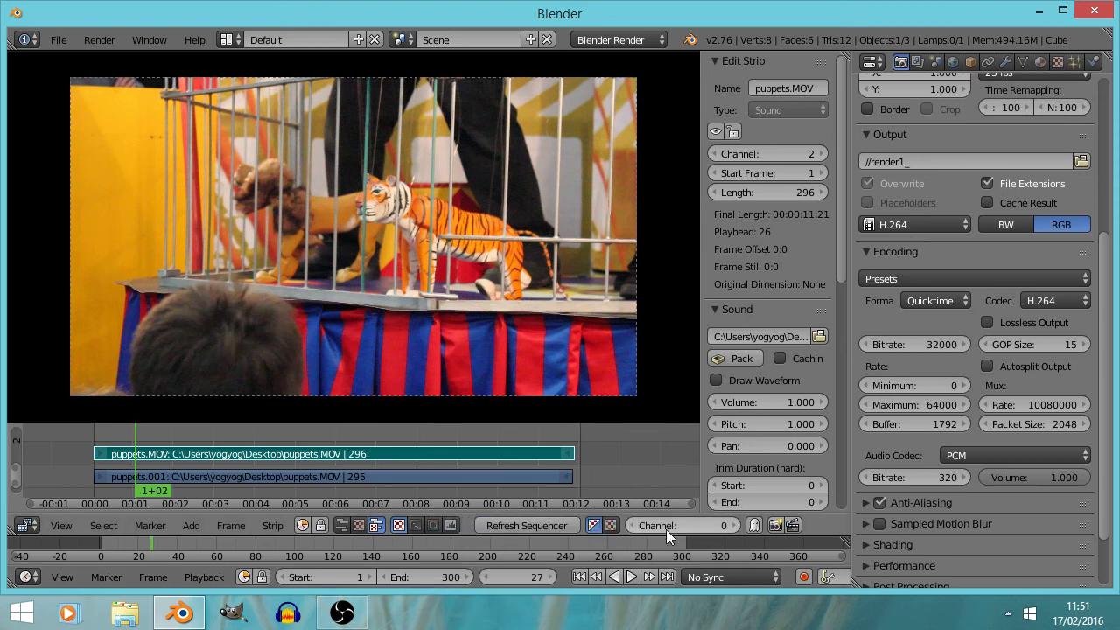
pyautogui.click(717, 578)
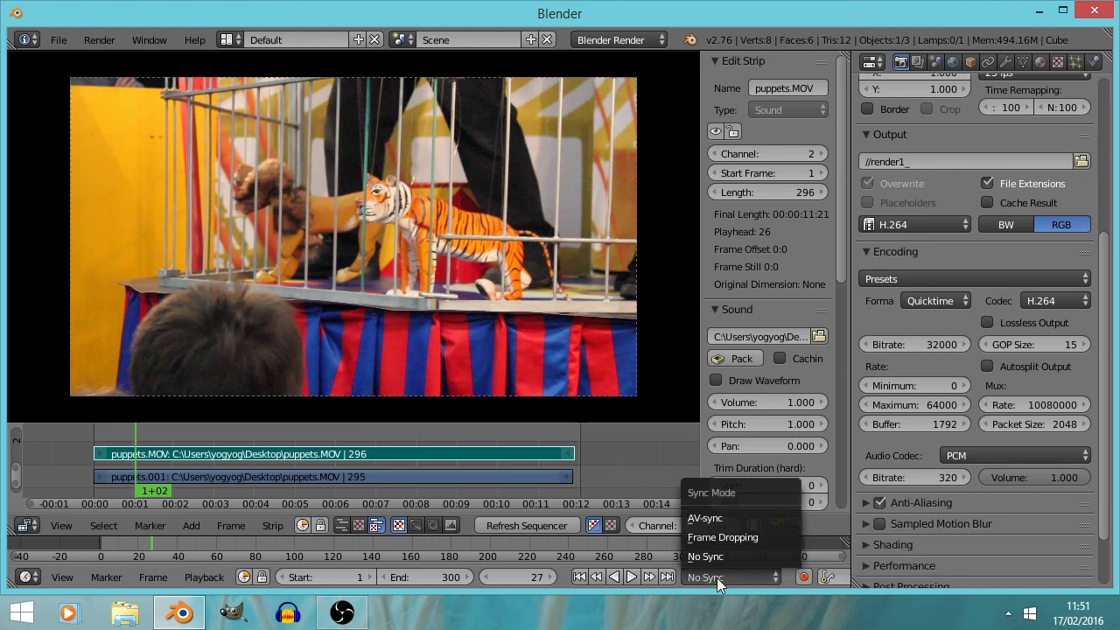
pyautogui.click(718, 521)
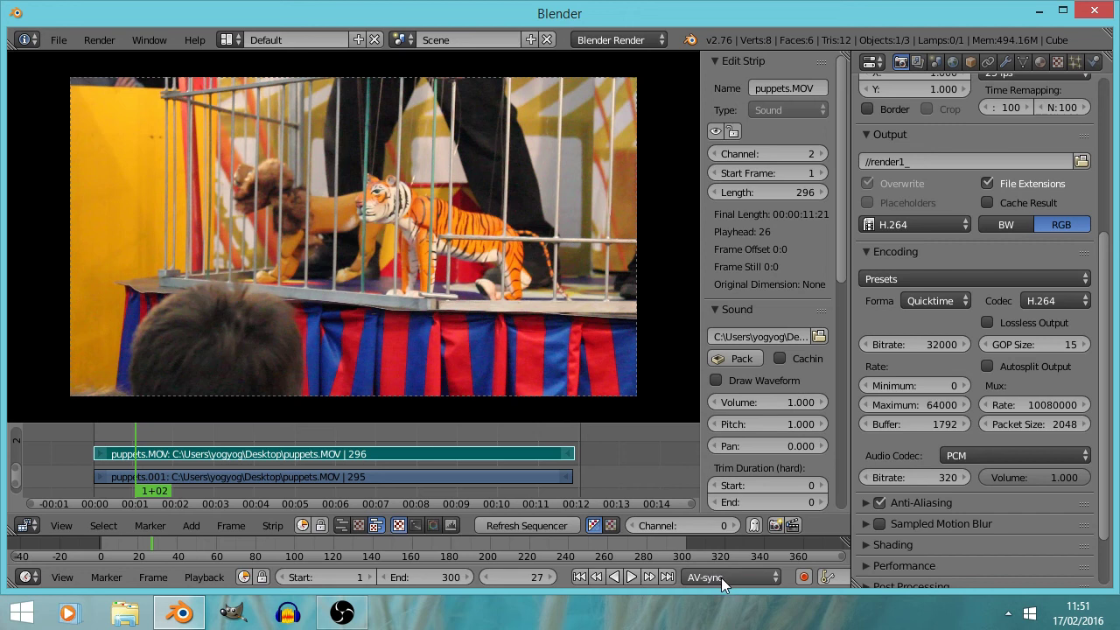
# Delete the puppets movie strip and its sound strip from the sequencer.
pyautogui.rightClick(484, 478)
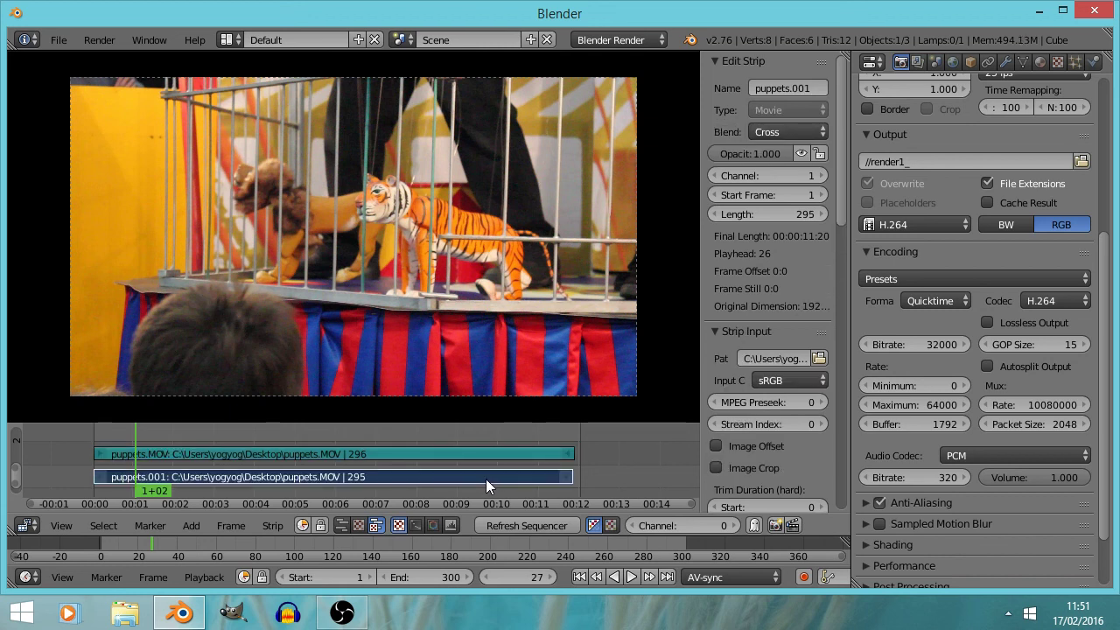
pyautogui.press('x')
pyautogui.click(478, 478)
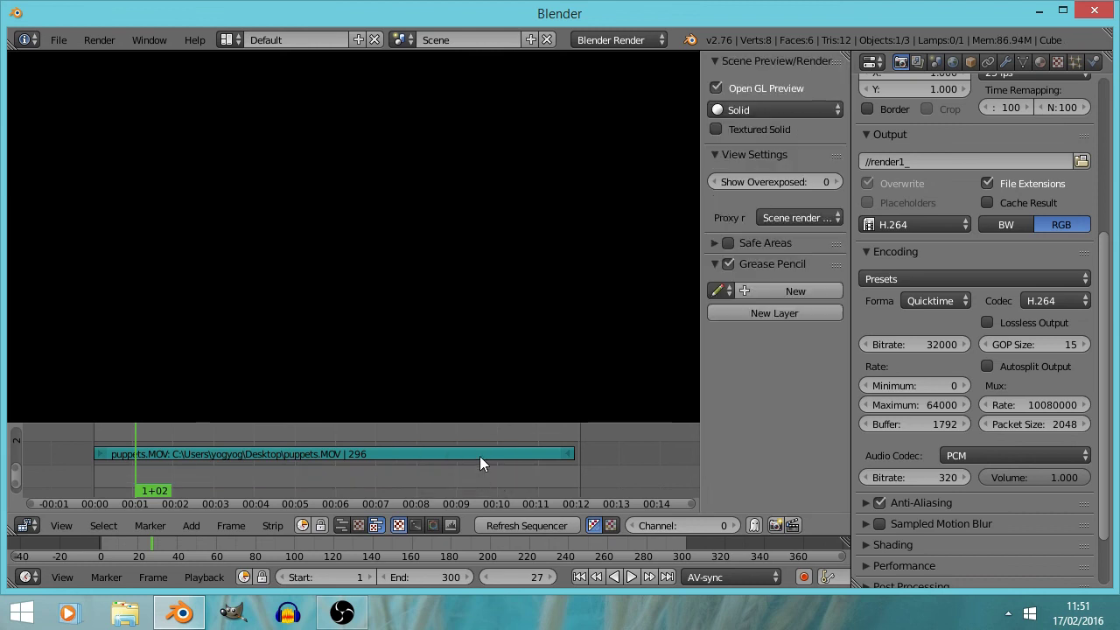
pyautogui.rightClick(477, 454)
pyautogui.press('x')
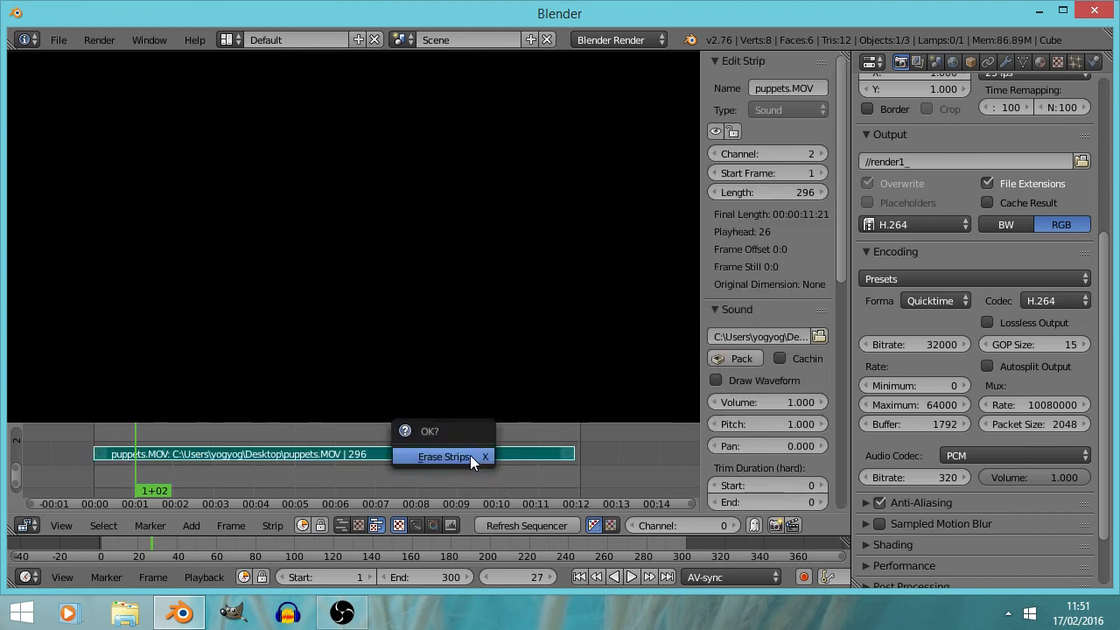
pyautogui.click(464, 454)
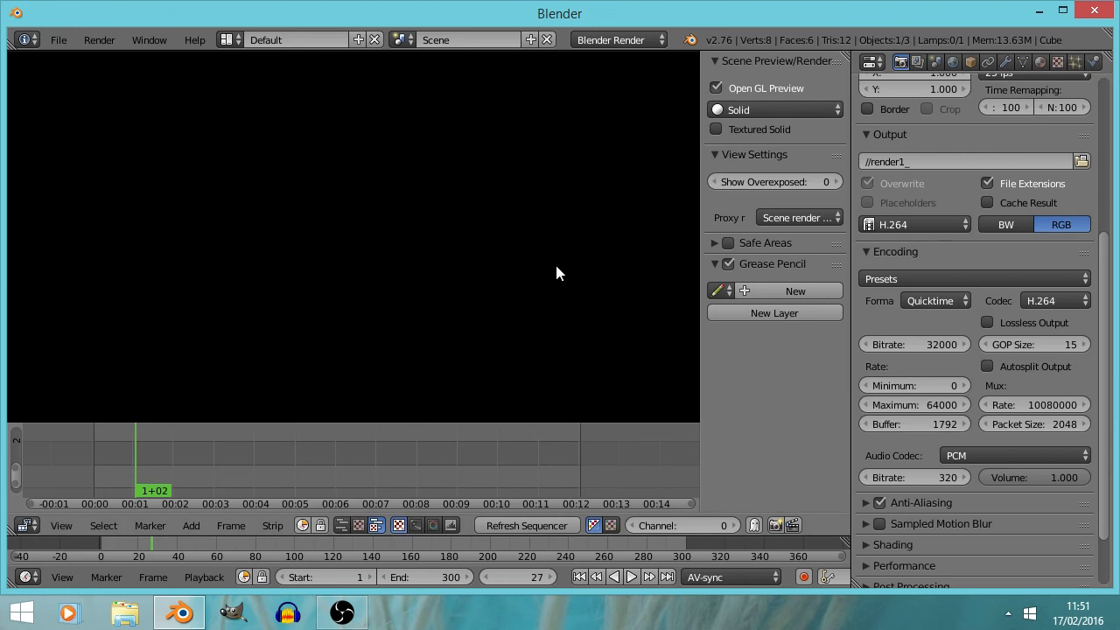
# Save the current layout and render settings as the startup file.
pyautogui.click(58, 41)
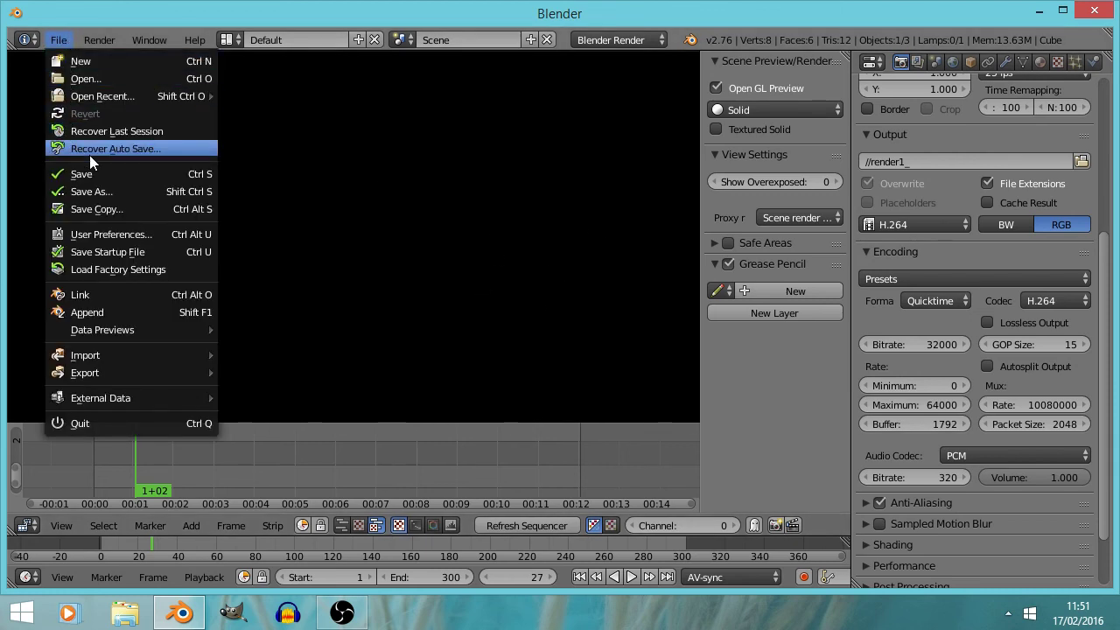
pyautogui.click(121, 252)
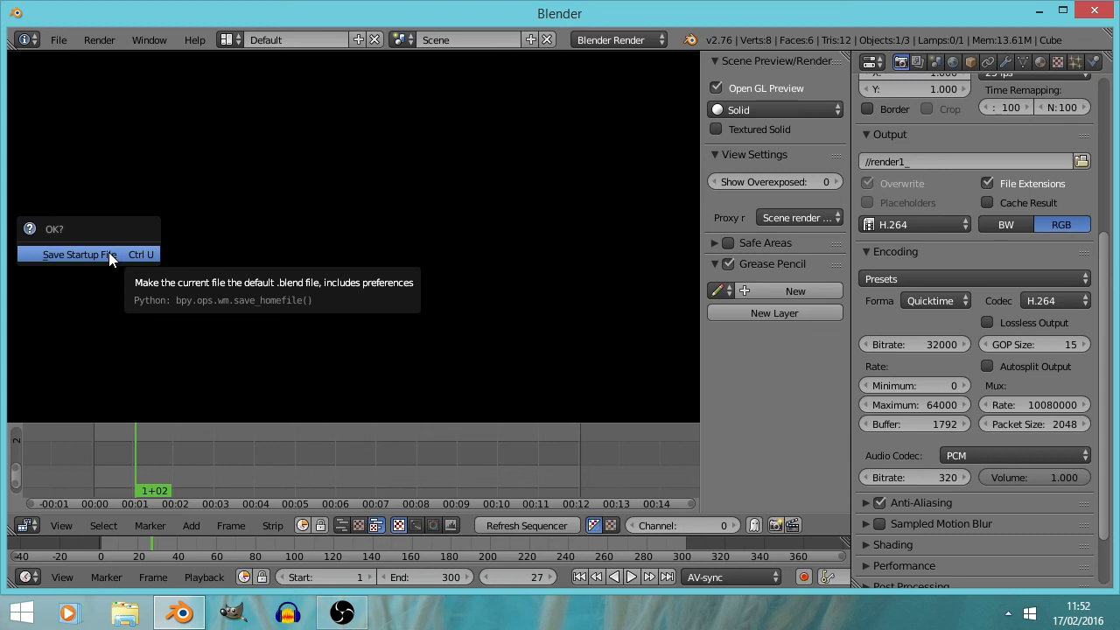
pyautogui.click(109, 252)
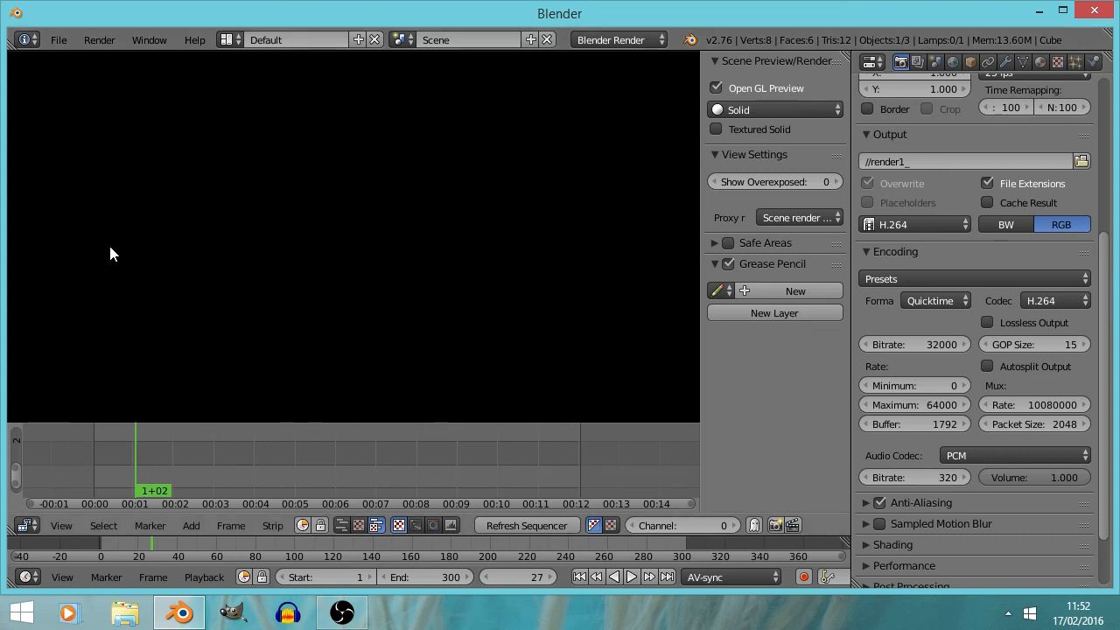